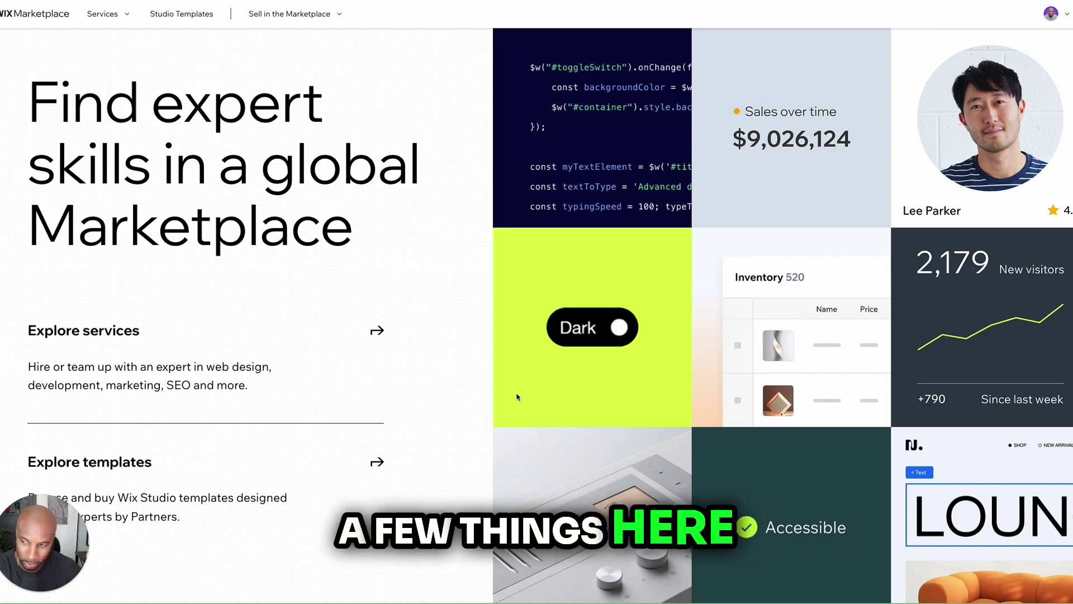
Step: Review the Marketplace home page sections, then open the 'Buy a Partner-made template' Studio templates gallery
{"action": "scroll", "coordinate": [372, 408], "scroll_direction": "down", "scroll_amount": 8}
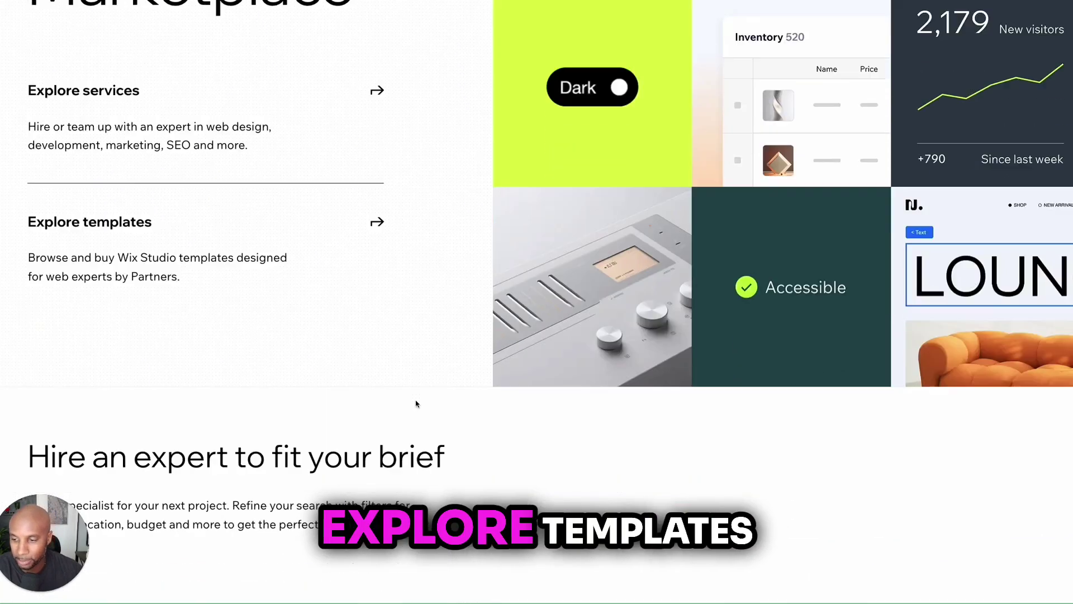
{"action": "scroll", "coordinate": [416, 403], "scroll_direction": "down", "scroll_amount": 5}
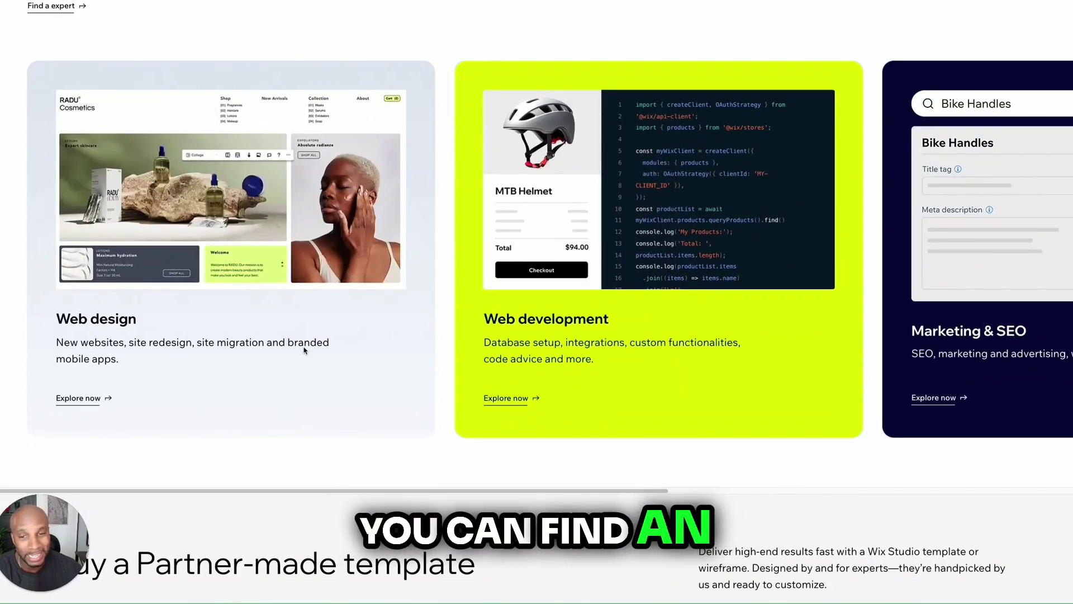
{"action": "scroll", "coordinate": [290, 342], "scroll_direction": "up", "scroll_amount": 2}
{"action": "scroll", "coordinate": [333, 364], "scroll_direction": "down", "scroll_amount": 8}
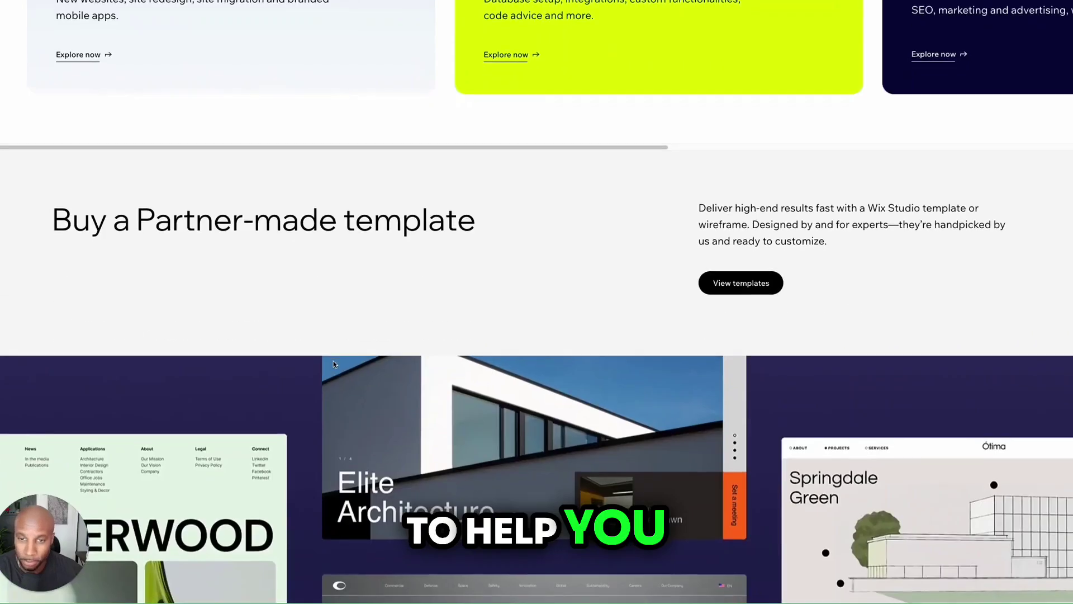
{"action": "scroll", "coordinate": [333, 364], "scroll_direction": "down", "scroll_amount": 2}
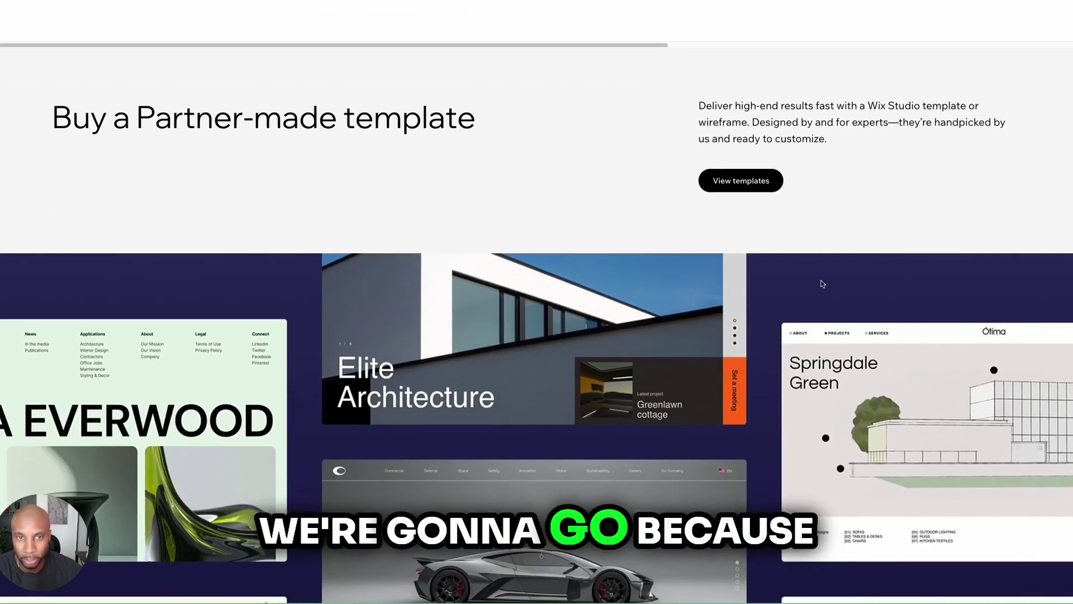
{"action": "scroll", "coordinate": [782, 411], "scroll_direction": "up", "scroll_amount": 20}
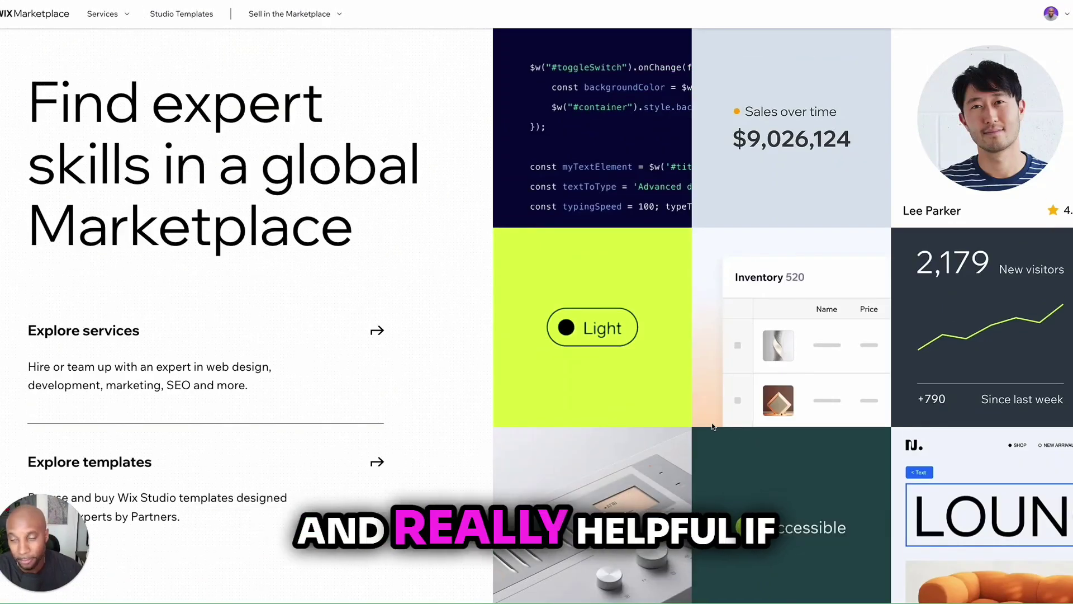
{"action": "scroll", "coordinate": [713, 427], "scroll_direction": "down", "scroll_amount": 15}
{"action": "scroll", "coordinate": [713, 426], "scroll_direction": "down", "scroll_amount": 3}
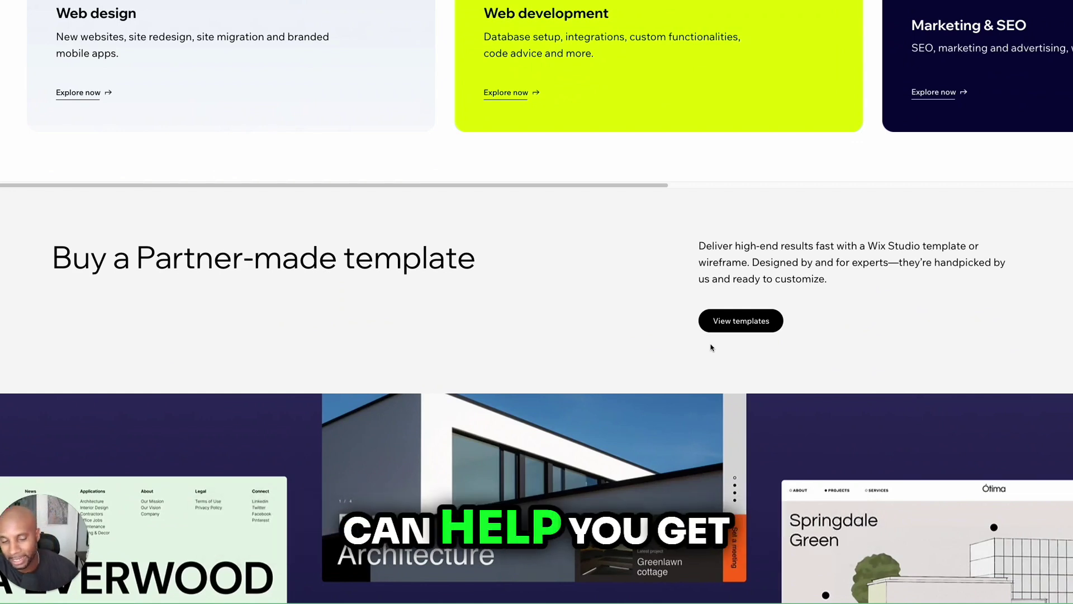
{"action": "scroll", "coordinate": [707, 312], "scroll_direction": "down", "scroll_amount": 10}
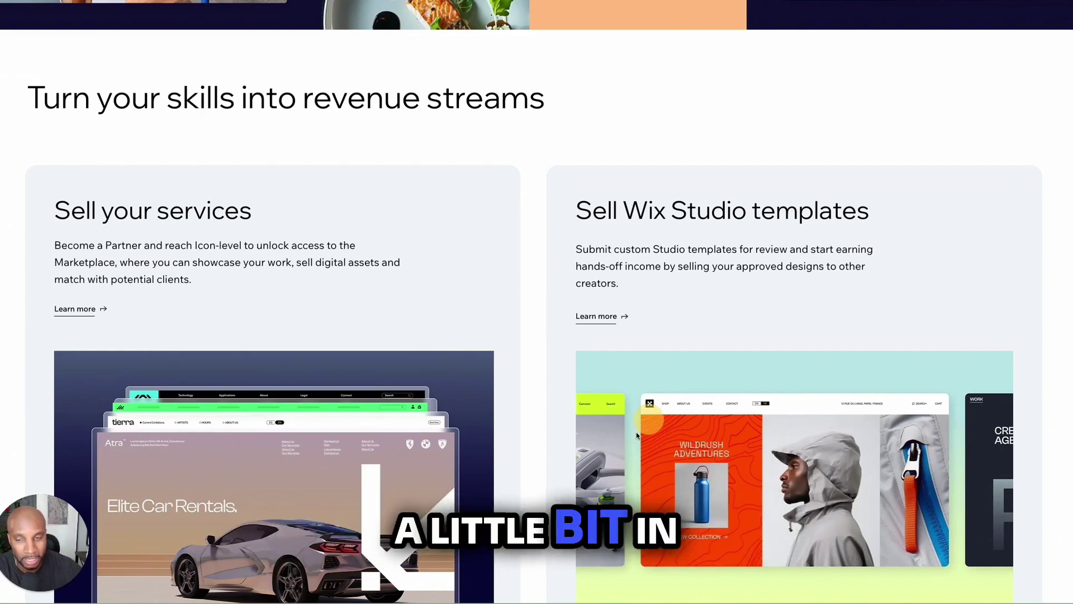
{"action": "scroll", "coordinate": [639, 462], "scroll_direction": "down", "scroll_amount": 15}
{"action": "scroll", "coordinate": [640, 463], "scroll_direction": "up", "scroll_amount": 4}
{"action": "scroll", "coordinate": [643, 464], "scroll_direction": "up", "scroll_amount": 20}
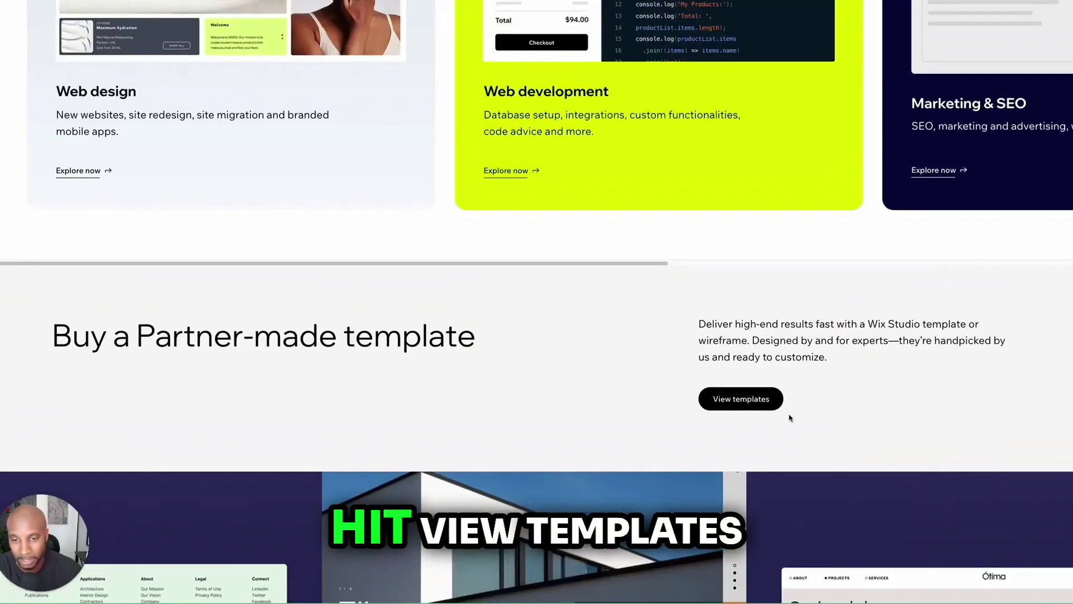
{"action": "left_click", "coordinate": [751, 400]}
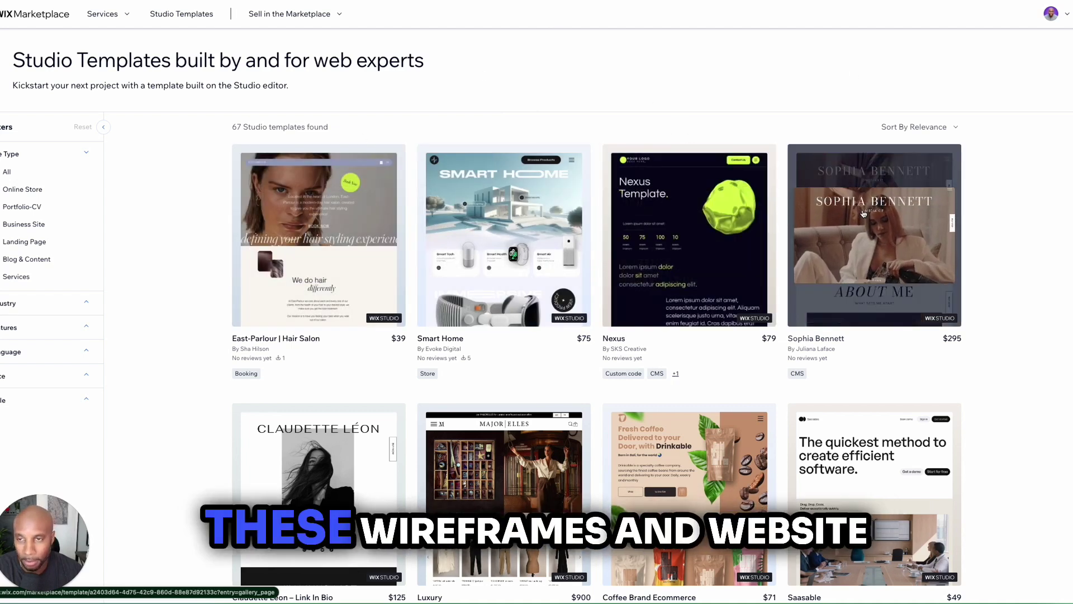
Step: Try the Online Store, Portfolio-CV, Business Site and Landing Page template filters in turn
{"action": "scroll", "coordinate": [866, 204], "scroll_direction": "down", "scroll_amount": 1}
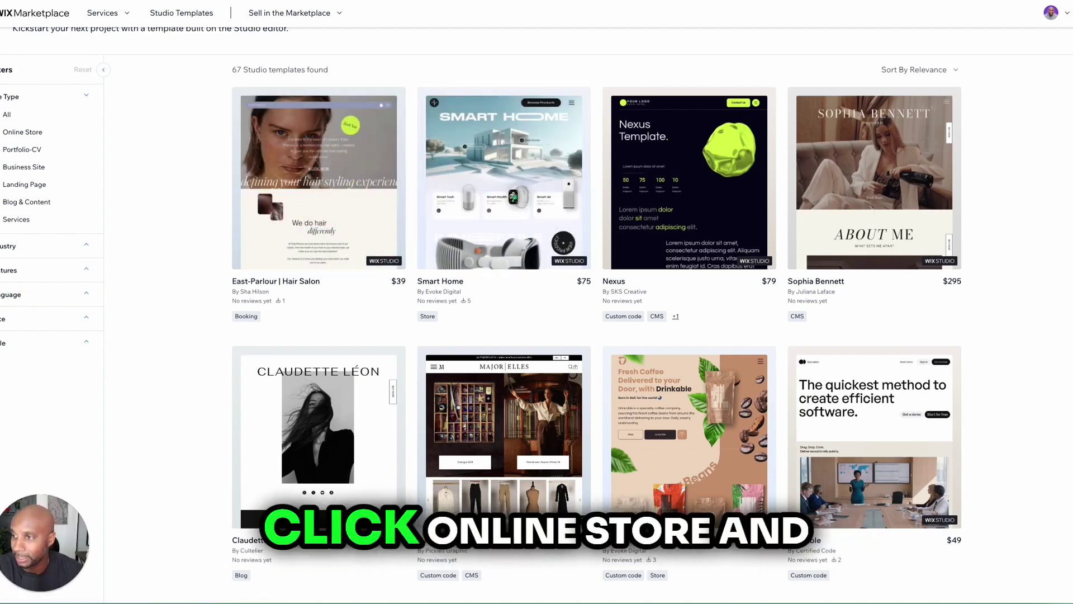
{"action": "left_click", "coordinate": [22, 132]}
{"action": "left_click", "coordinate": [22, 206]}
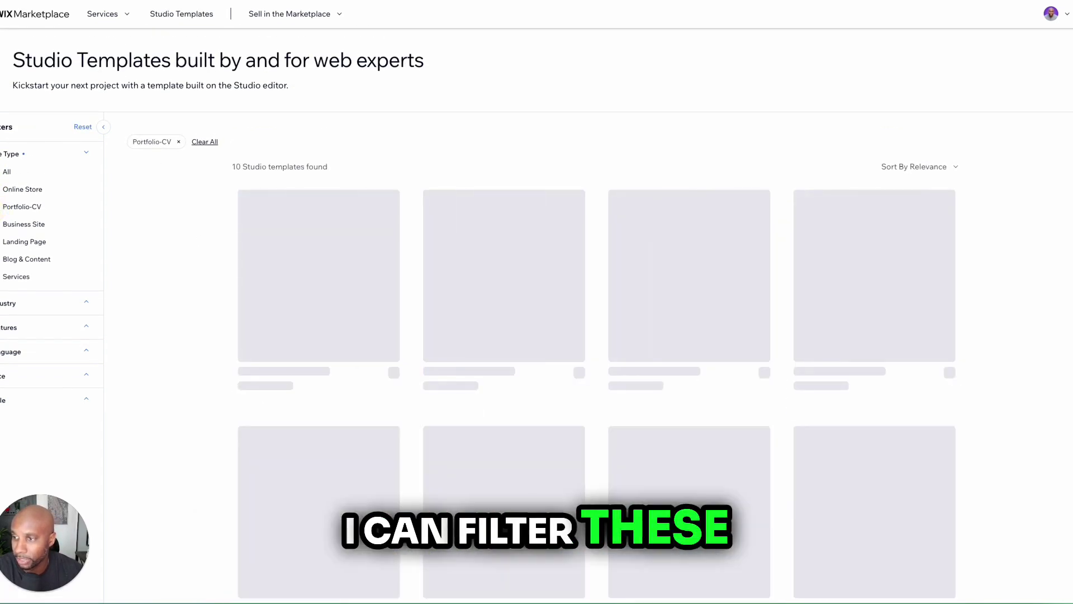
{"action": "left_click", "coordinate": [3, 224]}
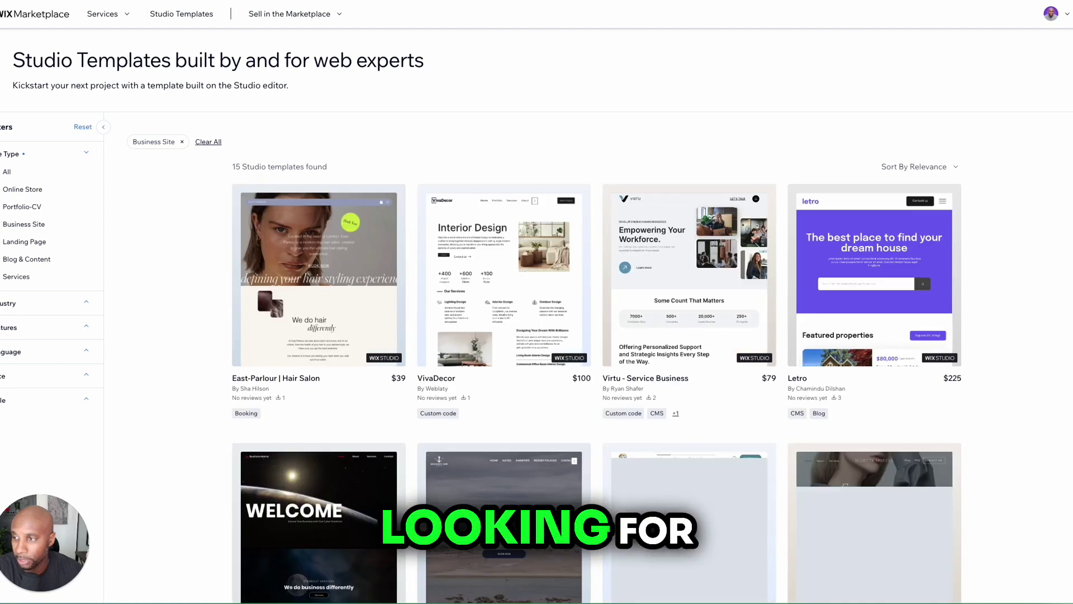
{"action": "left_click", "coordinate": [24, 242]}
Step: Go to page 3 of all 67 Studio templates, showing Nail Art Salon and 2D Artist Portfolio
{"action": "scroll", "coordinate": [806, 279], "scroll_direction": "down", "scroll_amount": 2}
{"action": "scroll", "coordinate": [806, 279], "scroll_direction": "down", "scroll_amount": 6}
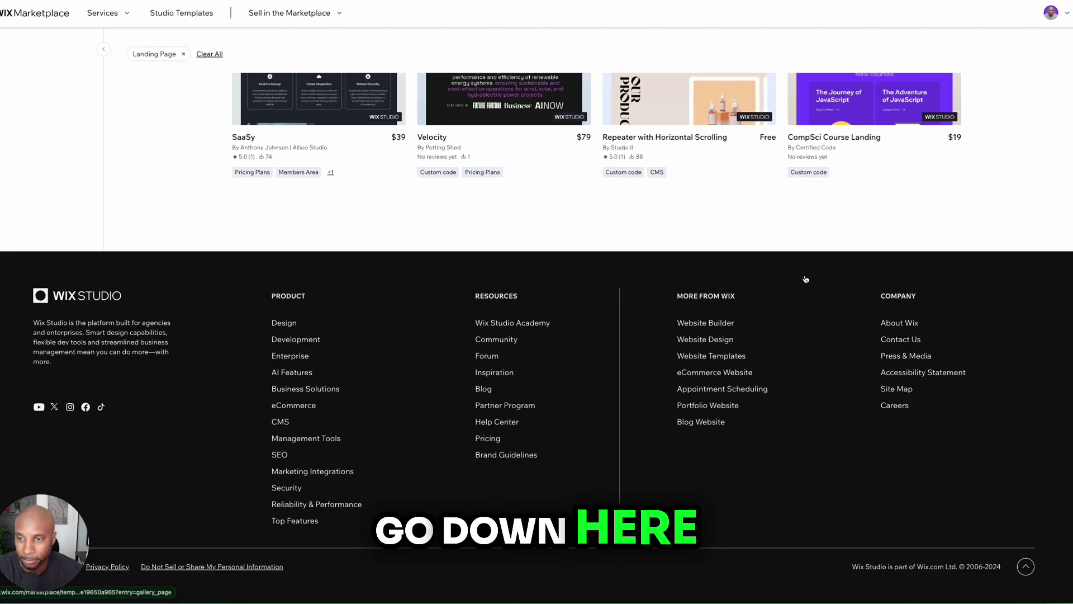
{"action": "scroll", "coordinate": [806, 278], "scroll_direction": "up", "scroll_amount": 8}
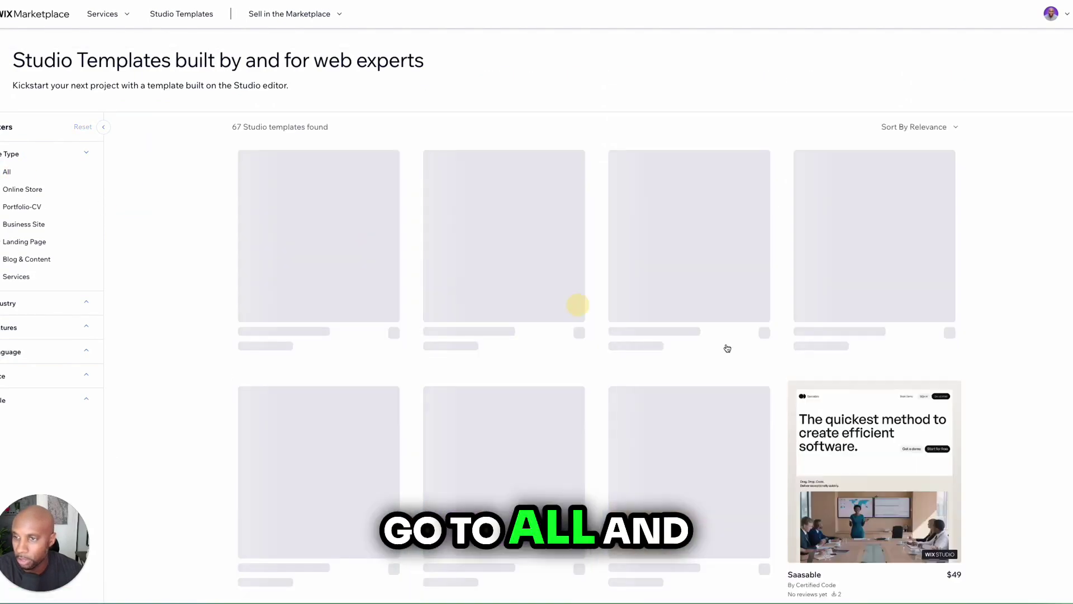
{"action": "scroll", "coordinate": [762, 359], "scroll_direction": "down", "scroll_amount": 10}
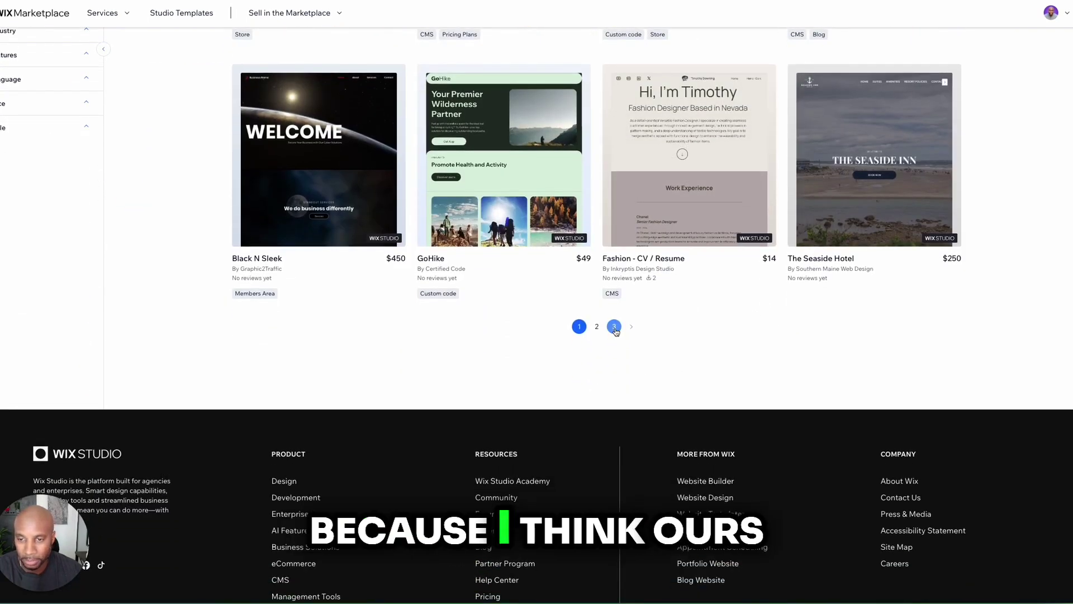
{"action": "left_click", "coordinate": [614, 327]}
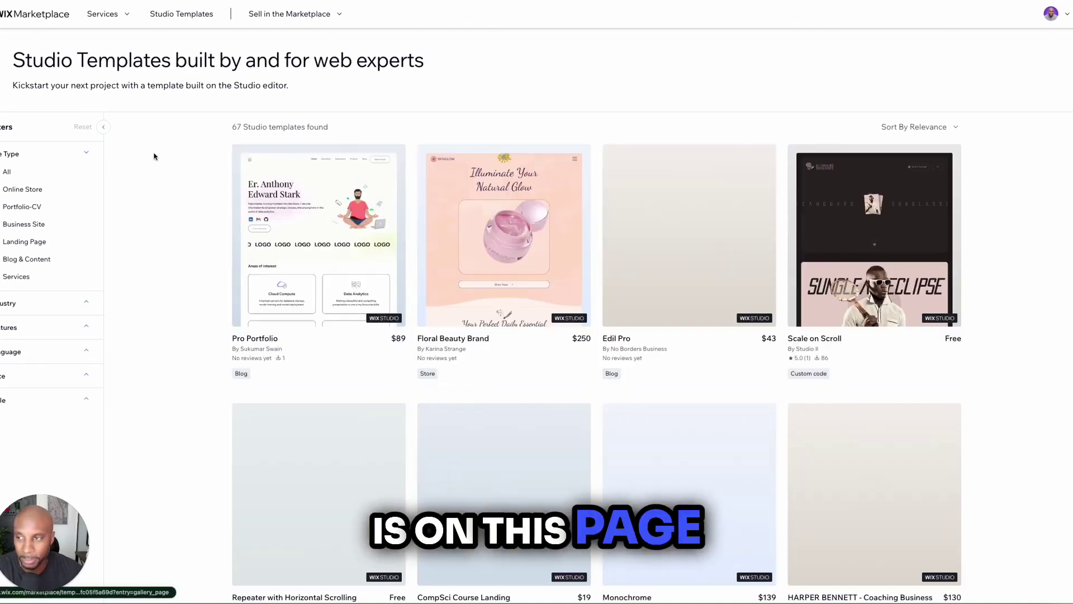
{"action": "scroll", "coordinate": [801, 355], "scroll_direction": "down", "scroll_amount": 7}
{"action": "scroll", "coordinate": [801, 355], "scroll_direction": "down", "scroll_amount": 4}
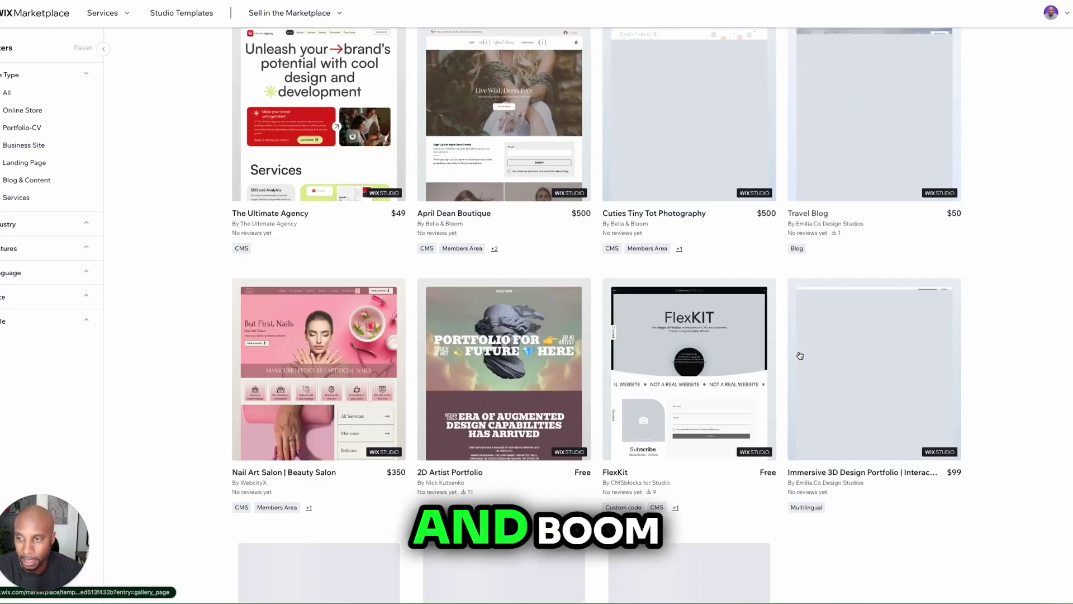
{"action": "scroll", "coordinate": [326, 316], "scroll_direction": "up", "scroll_amount": 3}
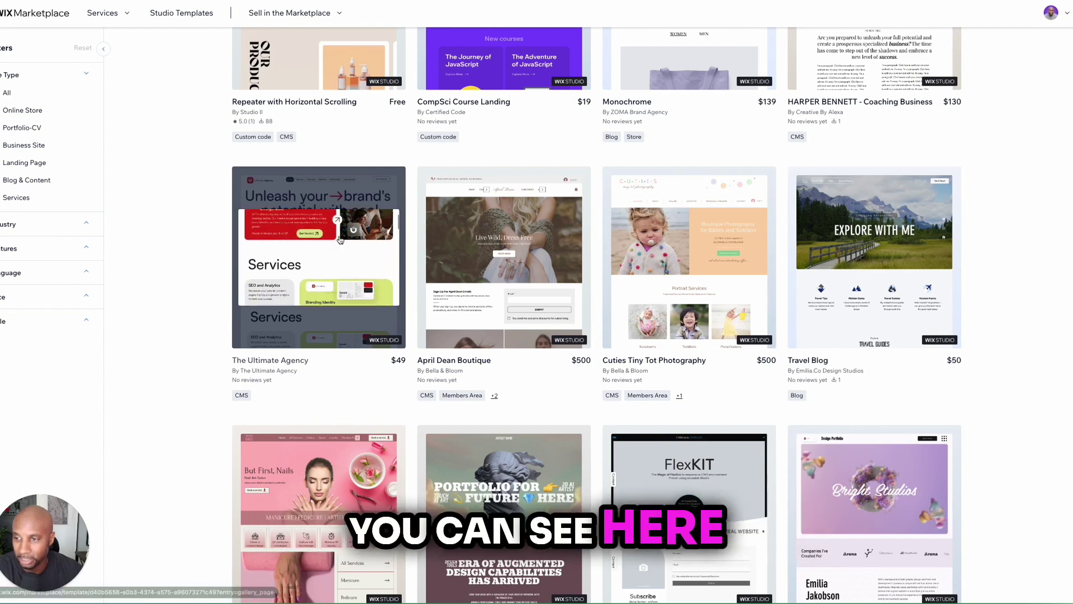
Step: Open The Ultimate Agency's detail page and read its $49 price, About and Features sections
{"action": "left_click", "coordinate": [339, 239]}
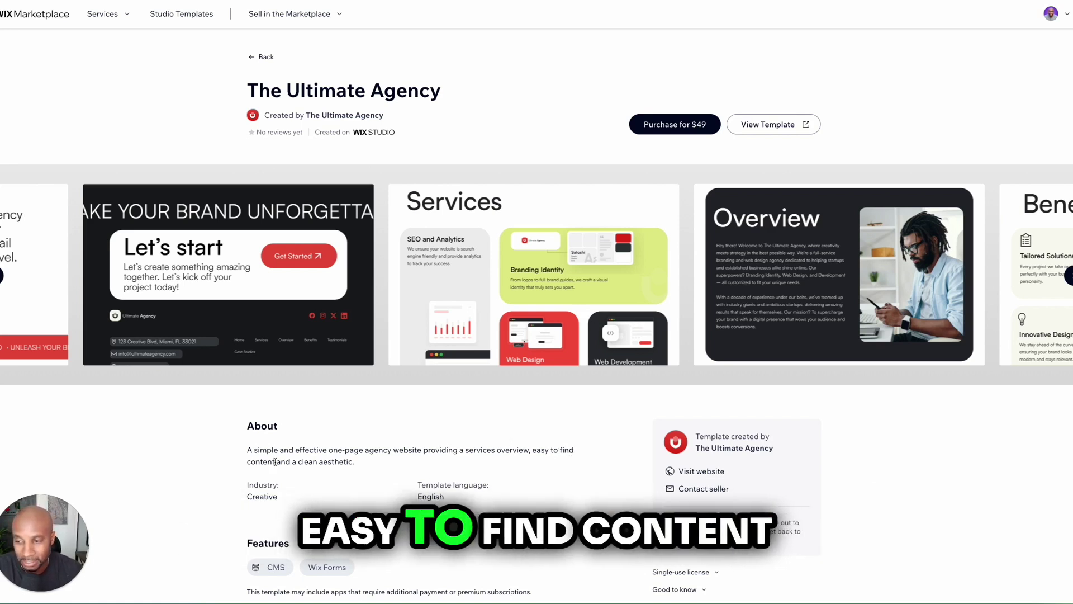
{"action": "scroll", "coordinate": [578, 474], "scroll_direction": "down", "scroll_amount": 4}
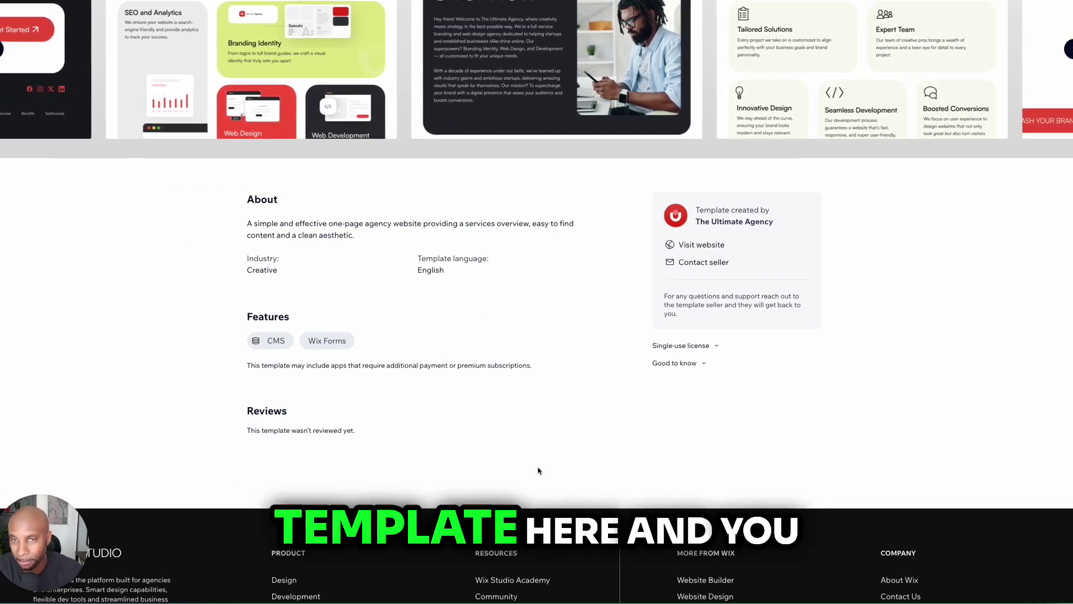
{"action": "scroll", "coordinate": [508, 351], "scroll_direction": "up", "scroll_amount": 4}
{"action": "left_click", "coordinate": [511, 335]}
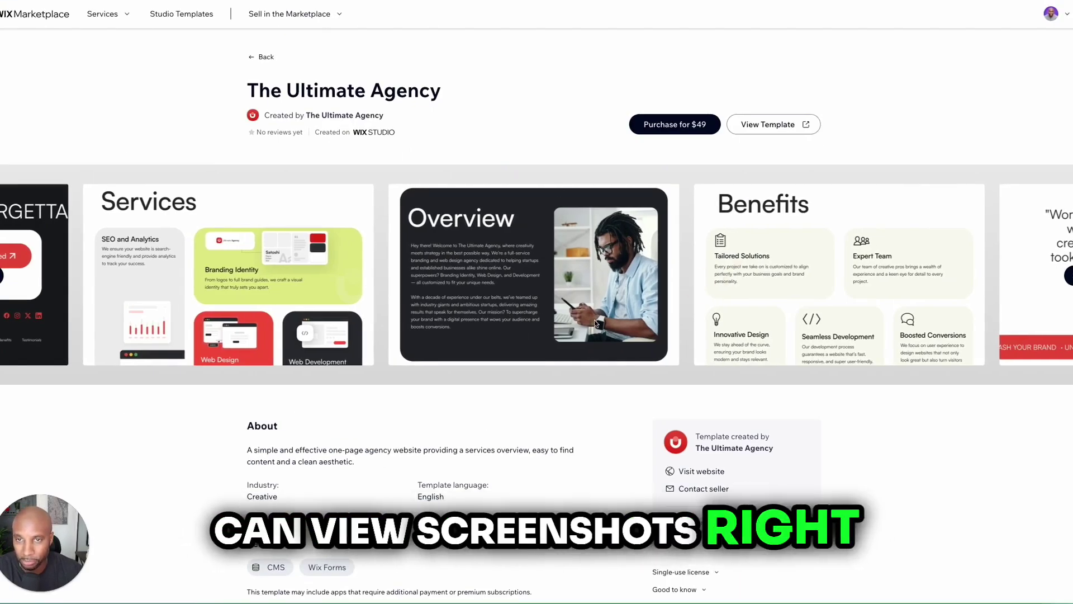
Step: Open The Ultimate Agency's live desktop preview, scroll down to its footer, then jump back to the top
{"action": "left_click", "coordinate": [797, 129]}
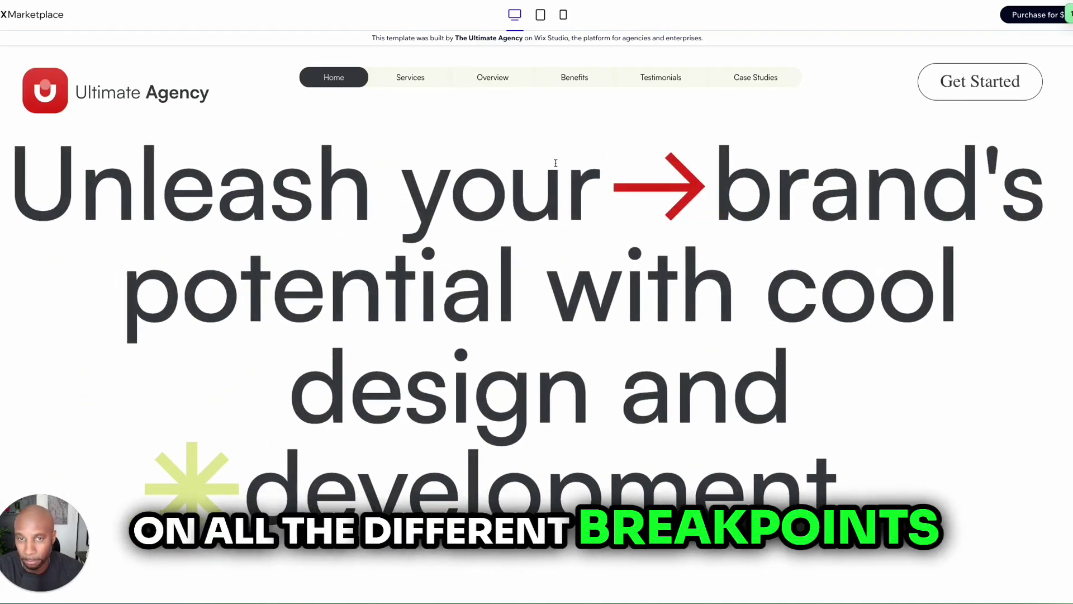
{"action": "scroll", "coordinate": [870, 349], "scroll_direction": "down", "scroll_amount": 10}
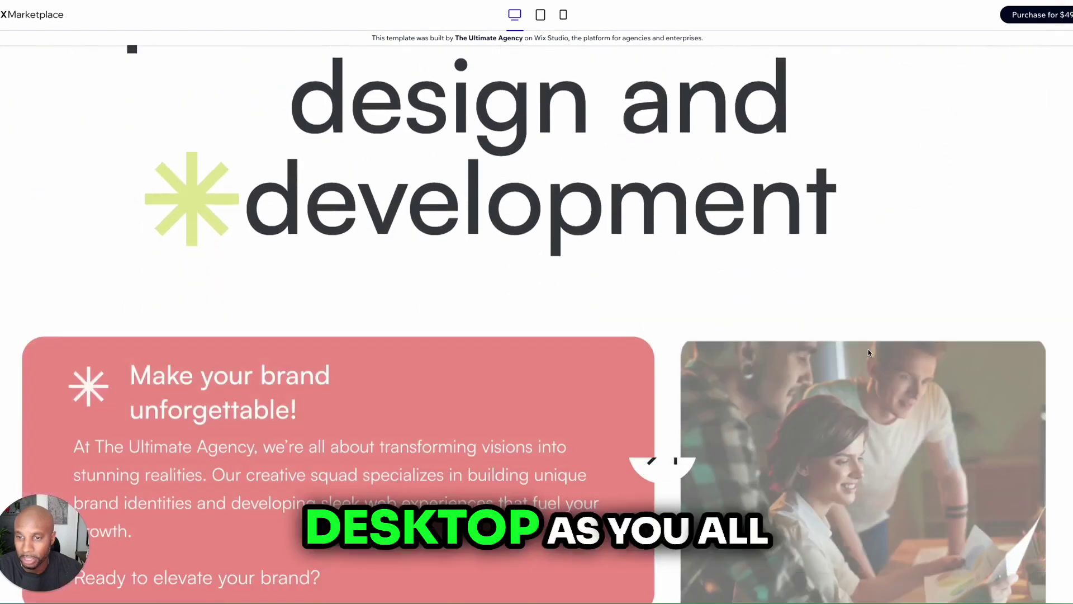
{"action": "scroll", "coordinate": [865, 350], "scroll_direction": "down", "scroll_amount": 10}
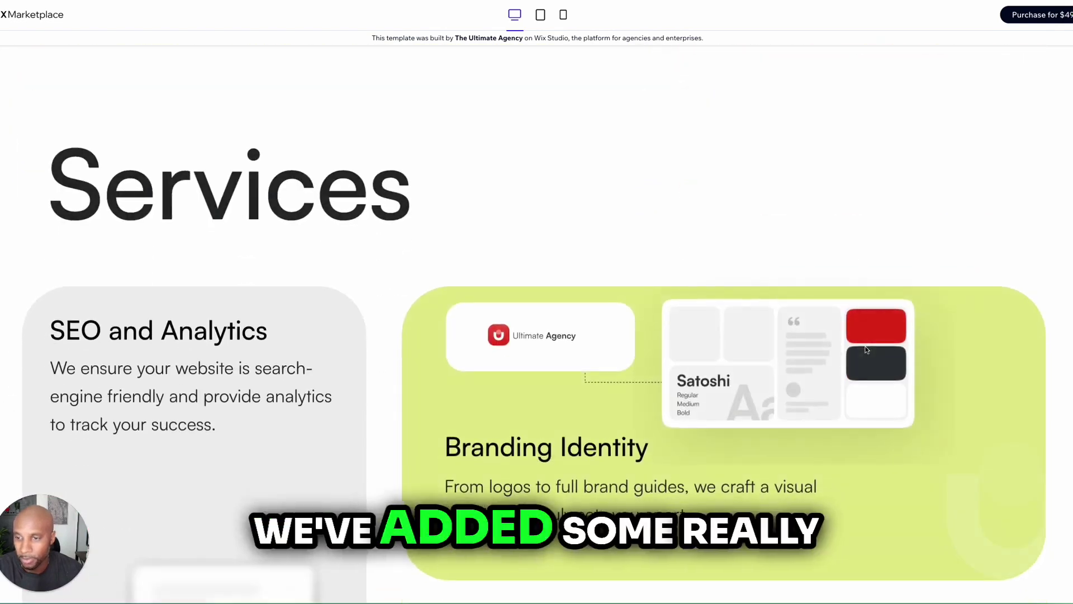
{"action": "scroll", "coordinate": [866, 350], "scroll_direction": "down", "scroll_amount": 10}
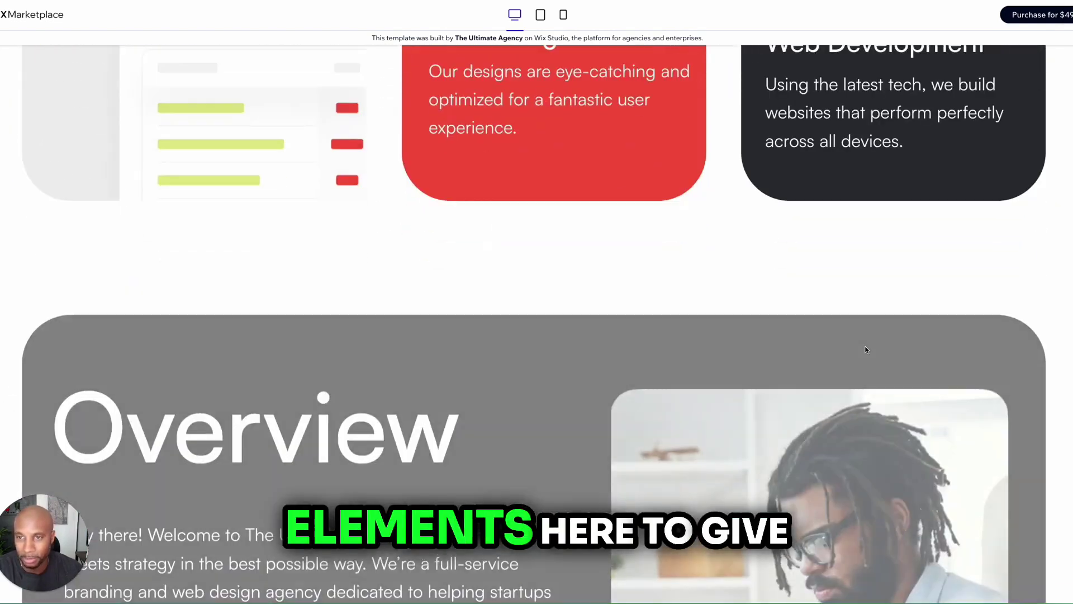
{"action": "scroll", "coordinate": [865, 350], "scroll_direction": "down", "scroll_amount": 10}
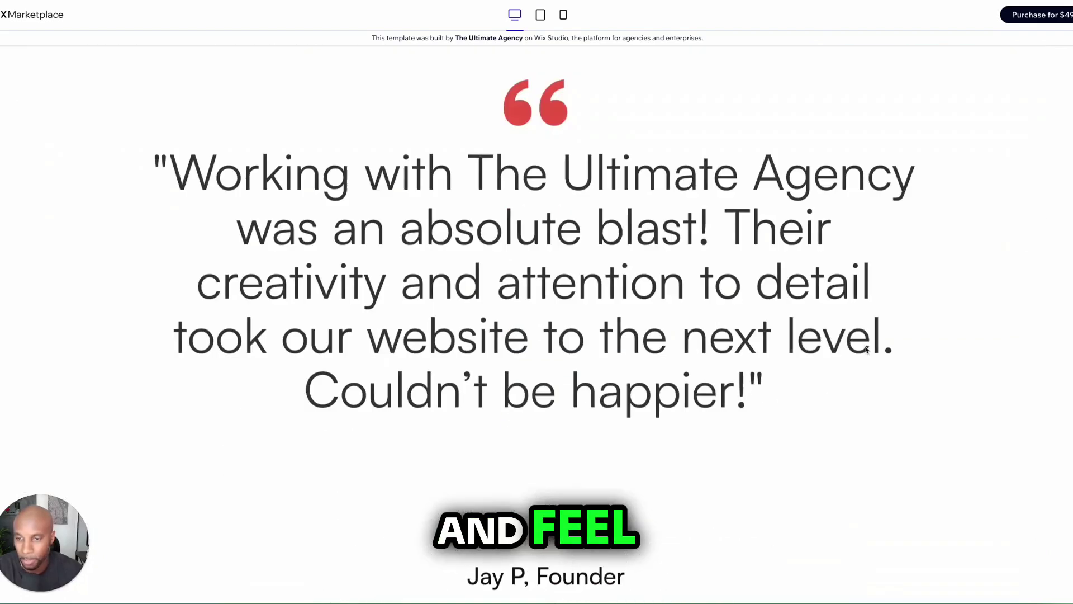
{"action": "scroll", "coordinate": [865, 347], "scroll_direction": "down", "scroll_amount": 15}
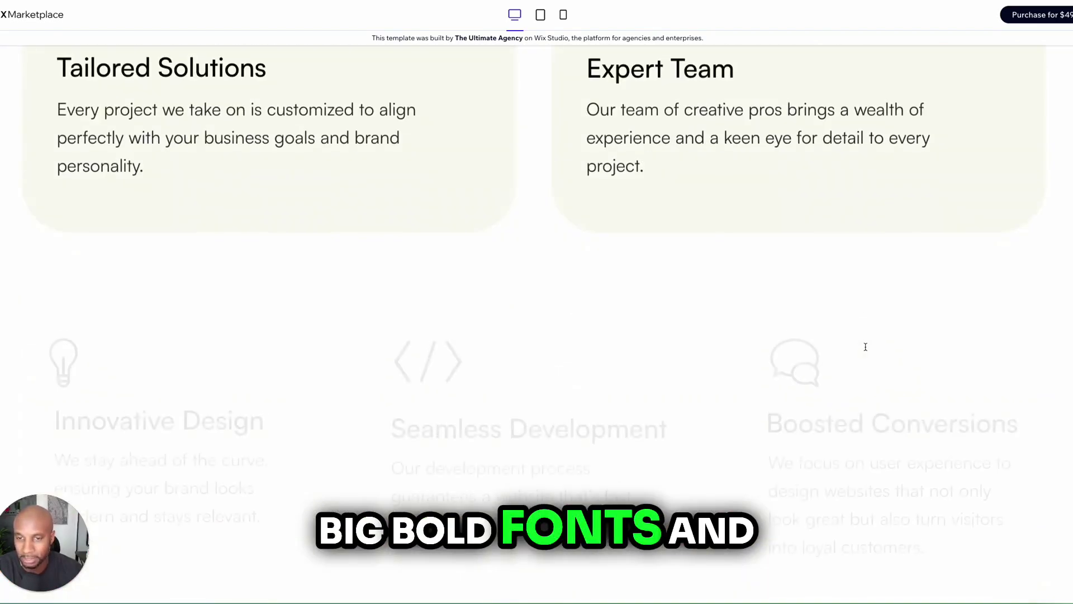
{"action": "scroll", "coordinate": [866, 350], "scroll_direction": "down", "scroll_amount": 15}
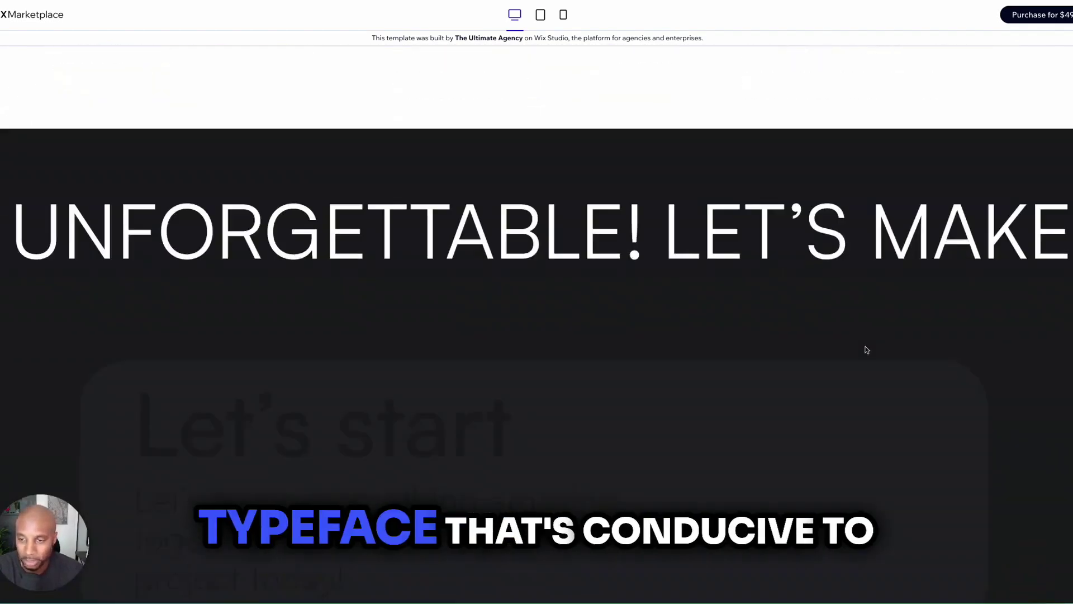
{"action": "scroll", "coordinate": [866, 350], "scroll_direction": "down", "scroll_amount": 2}
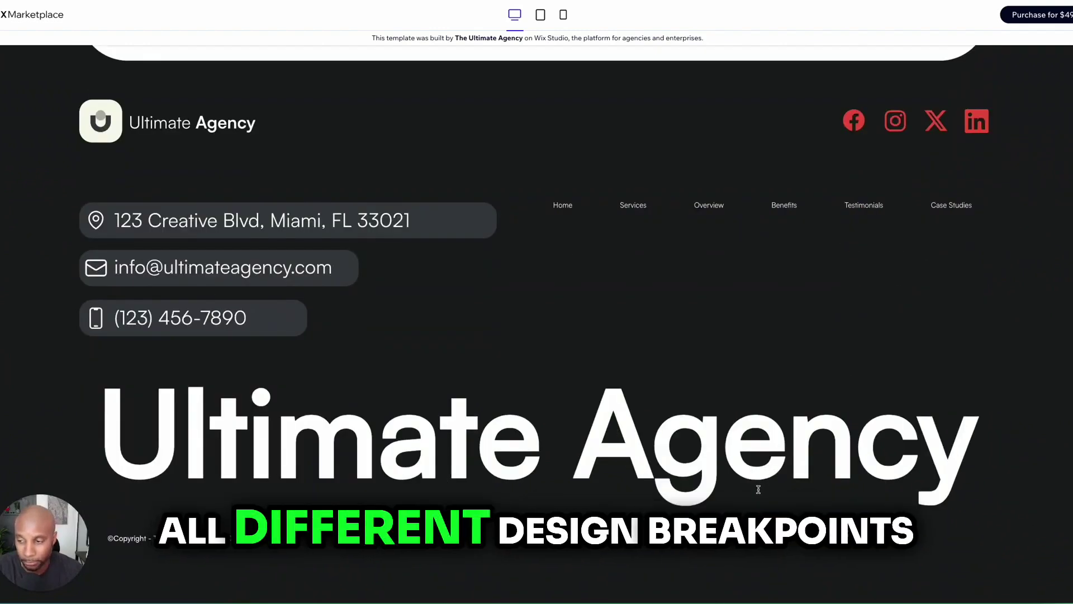
{"action": "key", "text": "Home"}
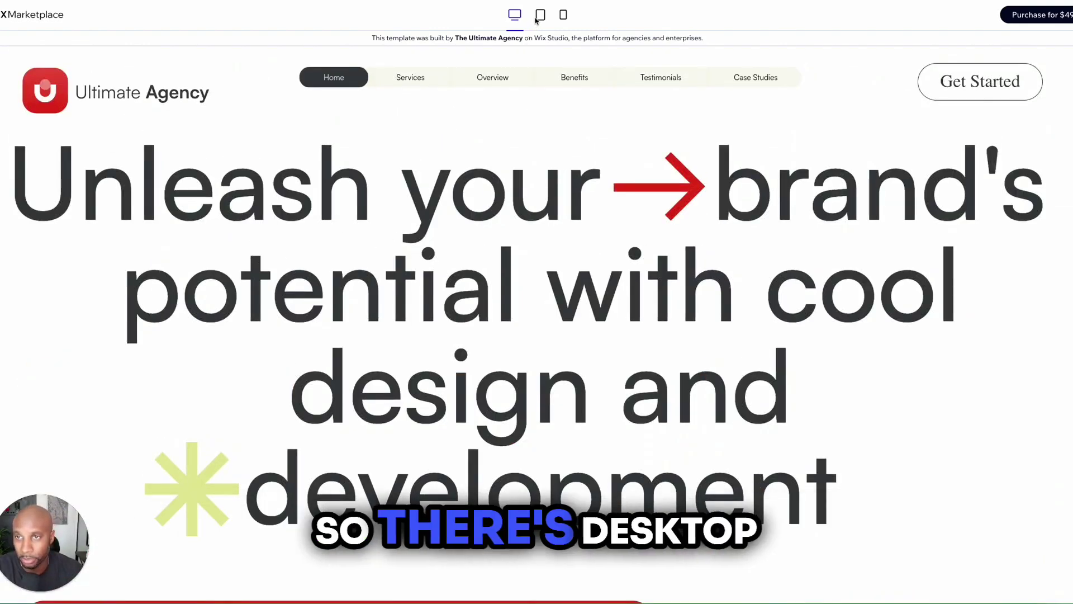
{"action": "left_click", "coordinate": [539, 21]}
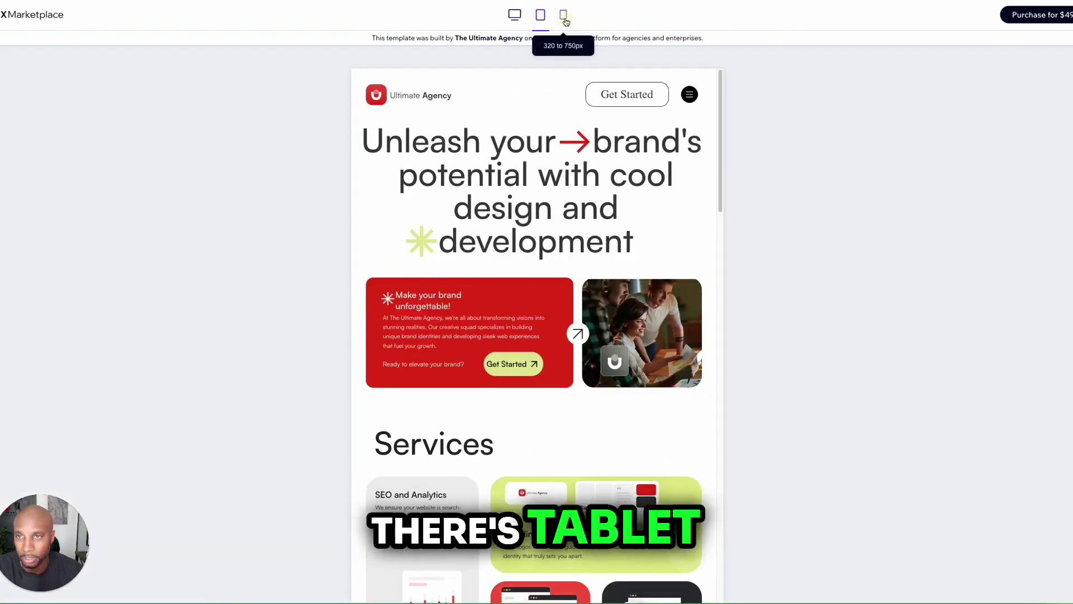
{"action": "left_click", "coordinate": [563, 16]}
{"action": "left_click", "coordinate": [614, 90]}
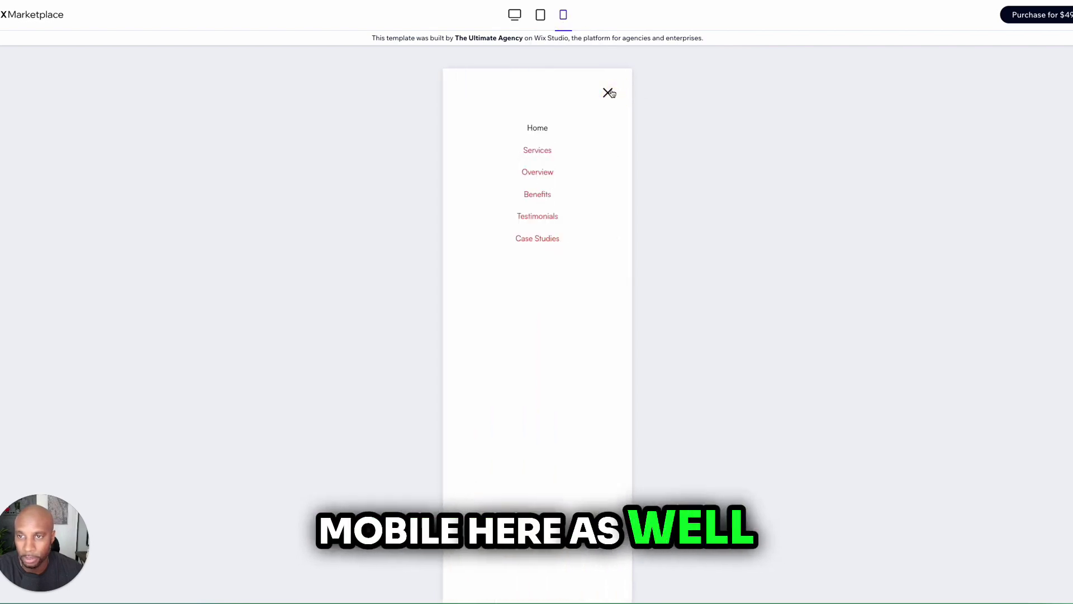
{"action": "left_click", "coordinate": [614, 89]}
{"action": "left_click", "coordinate": [515, 15]}
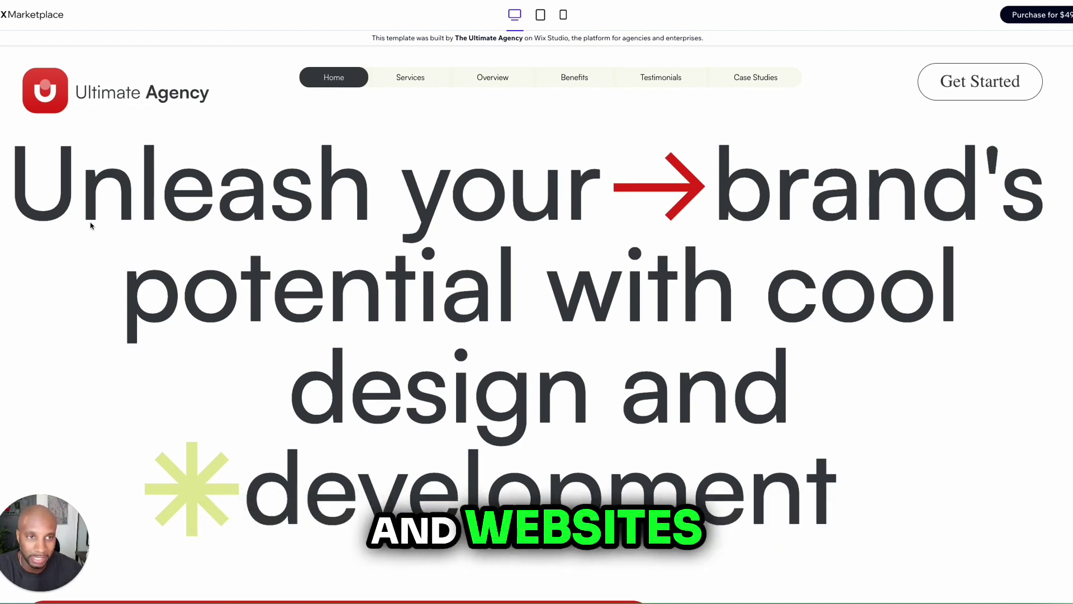
Step: Scroll the desktop preview past the 'Make your brand unforgettable!' intro to the SEO and Analytics cards
{"action": "scroll", "coordinate": [669, 288], "scroll_direction": "down", "scroll_amount": 7}
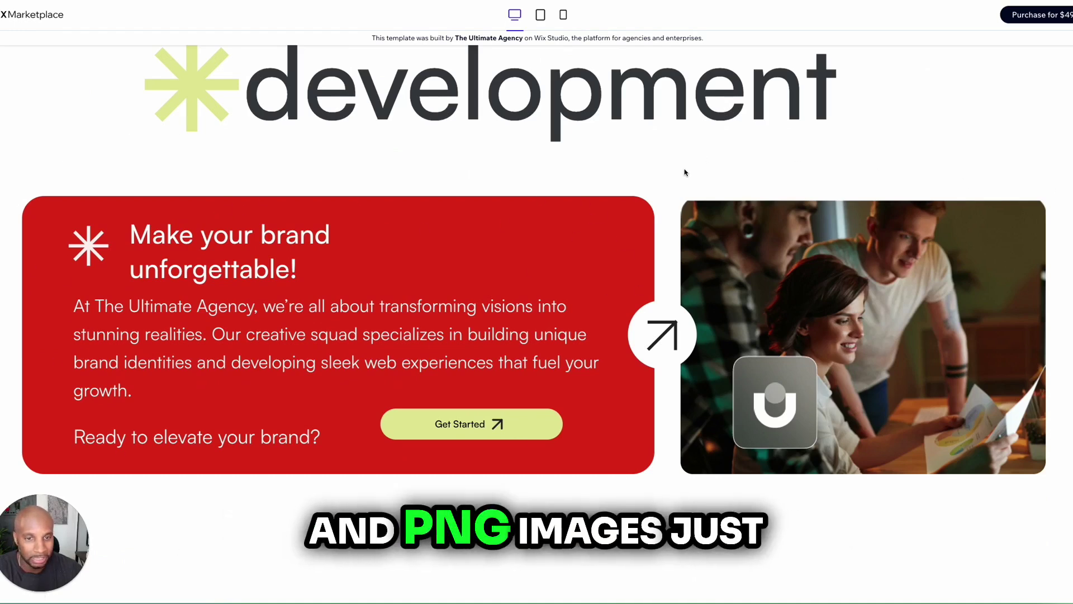
{"action": "scroll", "coordinate": [367, 388], "scroll_direction": "down", "scroll_amount": 6}
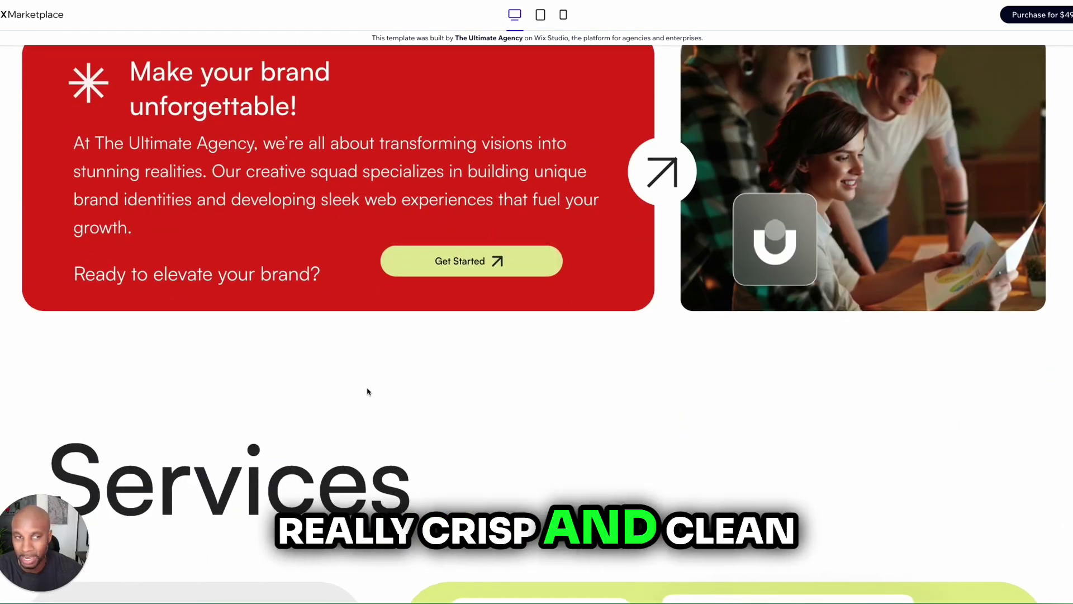
{"action": "scroll", "coordinate": [369, 389], "scroll_direction": "down", "scroll_amount": 3}
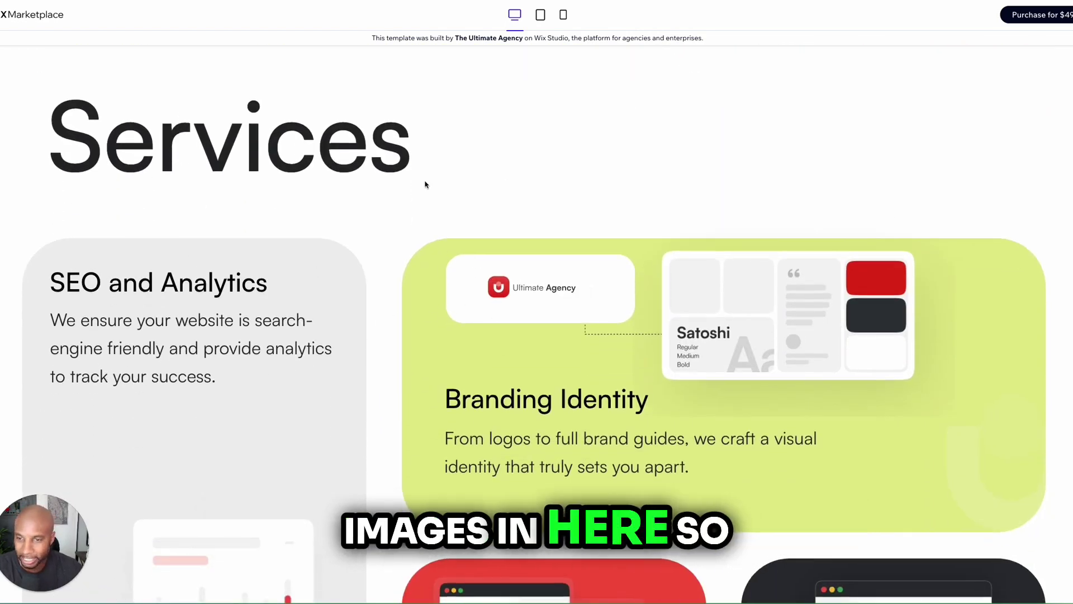
{"action": "scroll", "coordinate": [426, 182], "scroll_direction": "down", "scroll_amount": 8}
Step: Switch the preview to tablet, then mobile layout, and scroll it to the footer and back to the projects
{"action": "scroll", "coordinate": [426, 181], "scroll_direction": "up", "scroll_amount": 1}
{"action": "scroll", "coordinate": [426, 184], "scroll_direction": "up", "scroll_amount": 3}
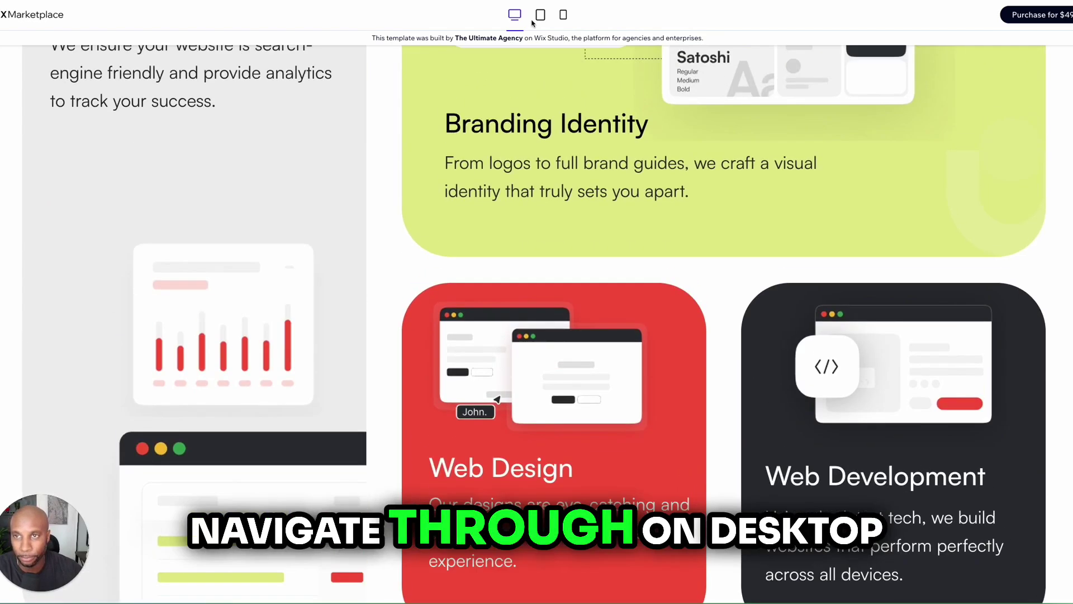
{"action": "left_click", "coordinate": [540, 14]}
{"action": "left_click", "coordinate": [564, 15]}
{"action": "scroll", "coordinate": [554, 297], "scroll_direction": "up", "scroll_amount": 10}
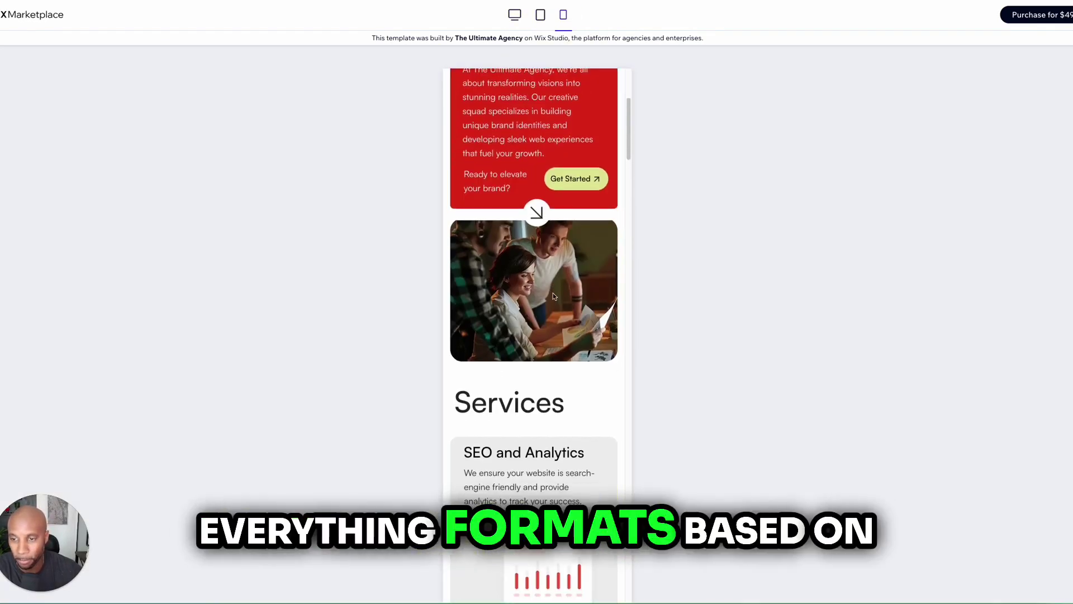
{"action": "scroll", "coordinate": [554, 297], "scroll_direction": "down", "scroll_amount": 12}
{"action": "scroll", "coordinate": [553, 296], "scroll_direction": "down", "scroll_amount": 15}
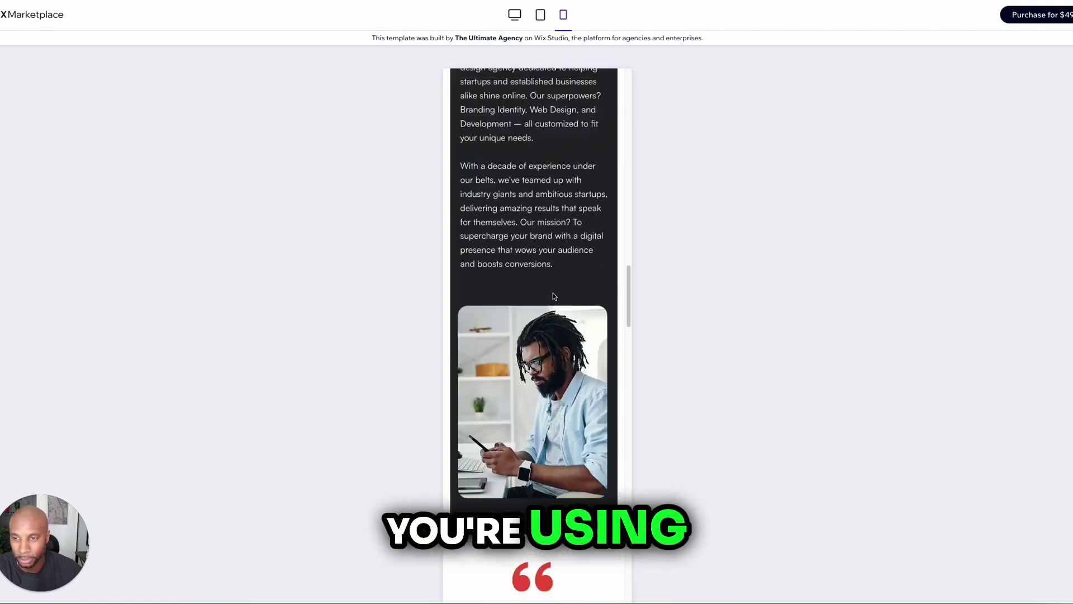
{"action": "scroll", "coordinate": [554, 296], "scroll_direction": "down", "scroll_amount": 15}
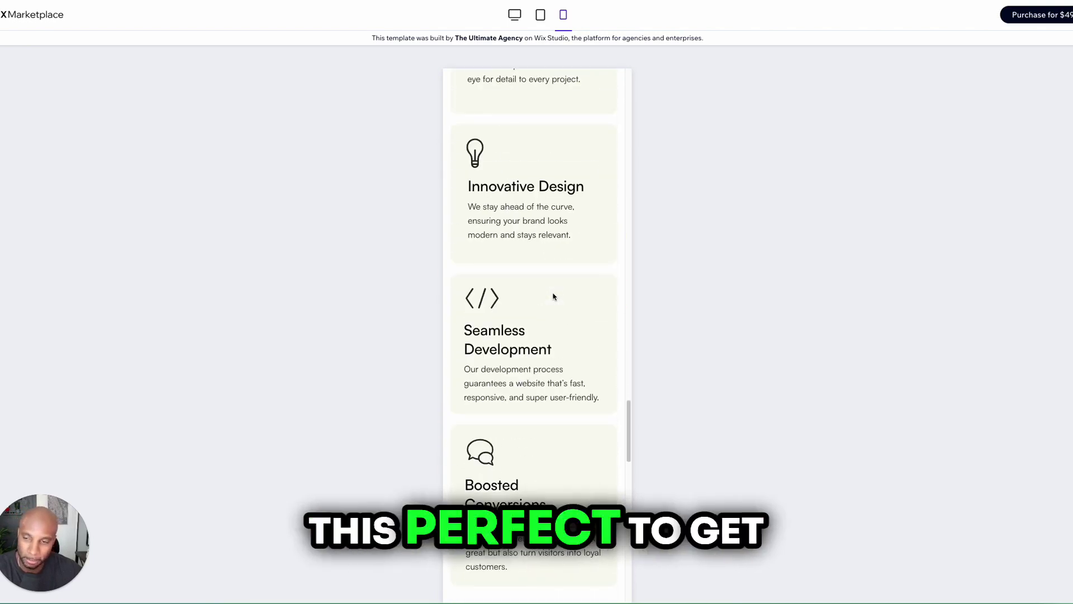
{"action": "scroll", "coordinate": [553, 296], "scroll_direction": "down", "scroll_amount": 2}
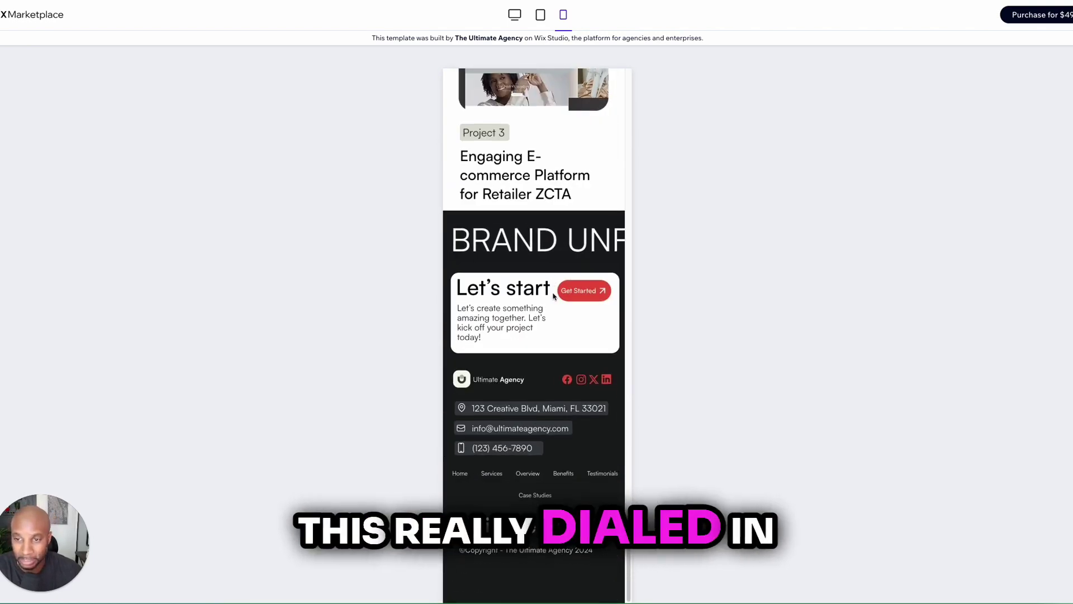
{"action": "scroll", "coordinate": [503, 137], "scroll_direction": "up", "scroll_amount": 9}
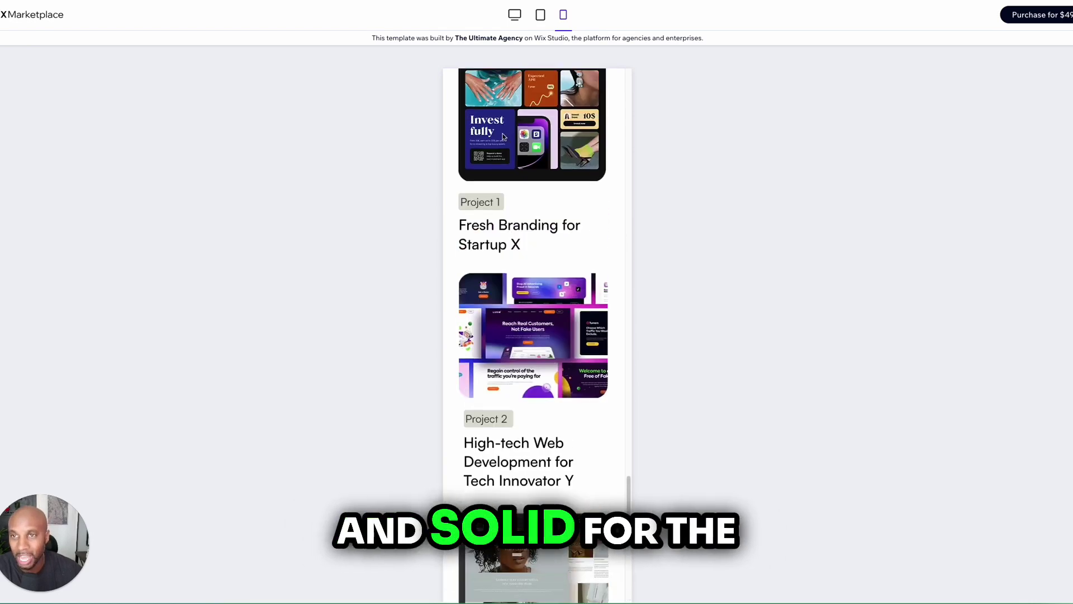
Step: Switch the preview back to desktop layout and scroll down through the lower sections
{"action": "left_click", "coordinate": [515, 17]}
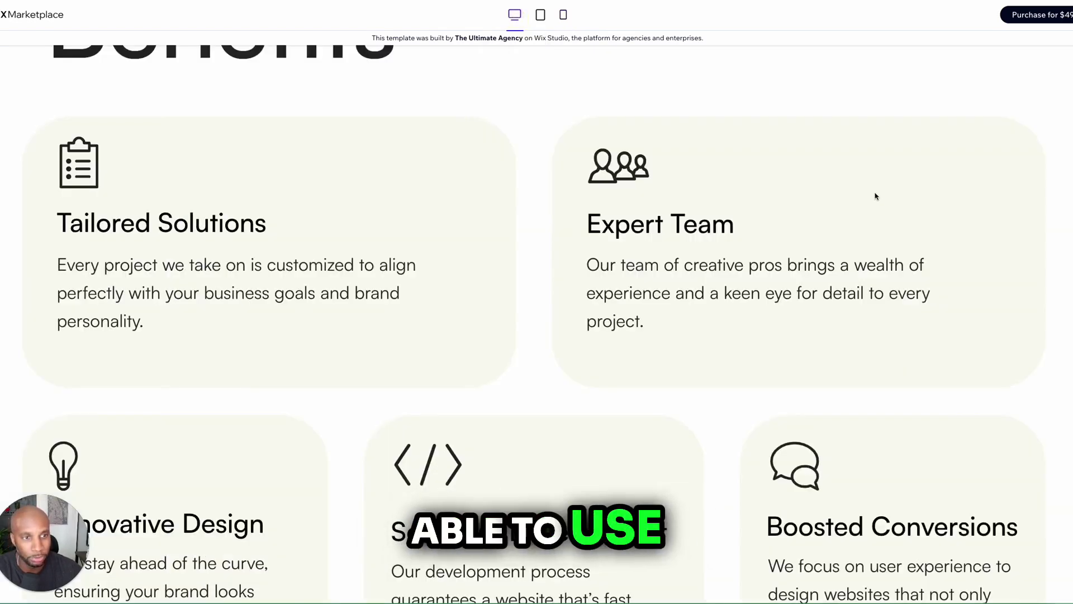
{"action": "scroll", "coordinate": [631, 356], "scroll_direction": "down", "scroll_amount": 10}
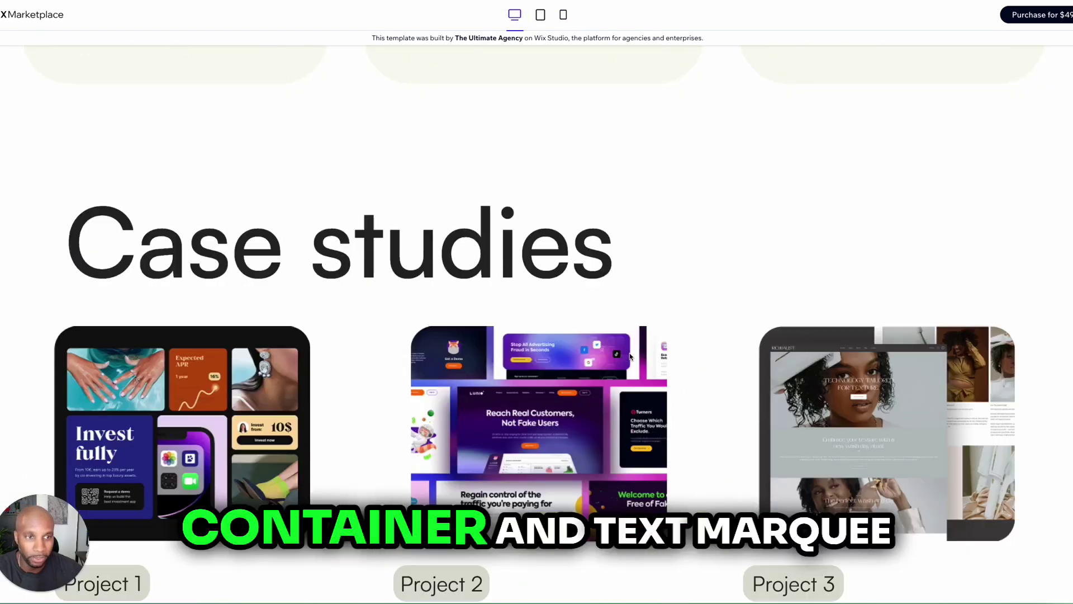
{"action": "scroll", "coordinate": [631, 356], "scroll_direction": "down", "scroll_amount": 9}
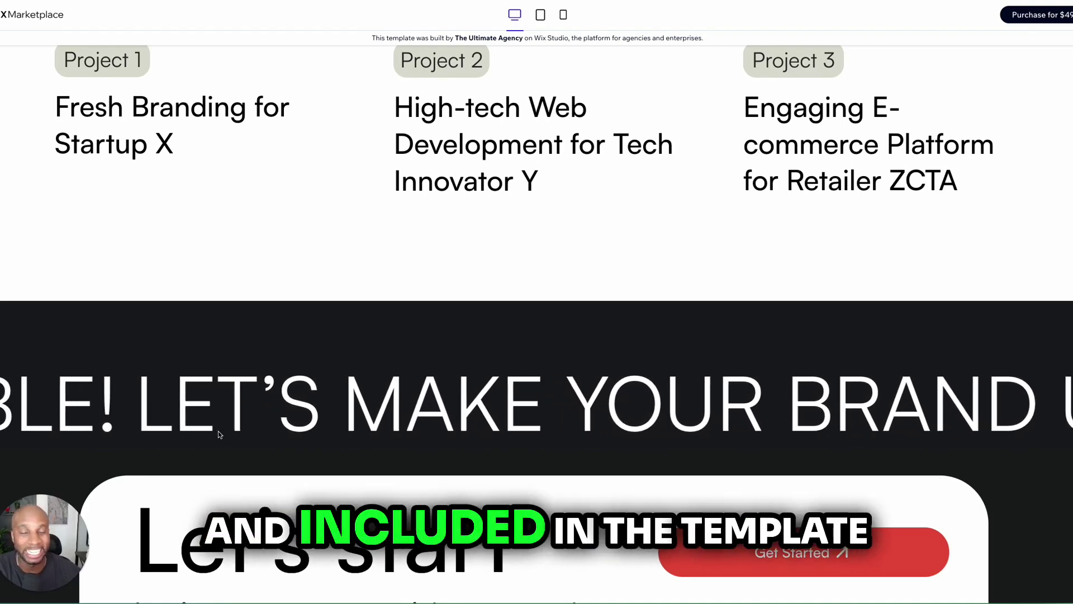
{"action": "scroll", "coordinate": [623, 407], "scroll_direction": "down", "scroll_amount": 3}
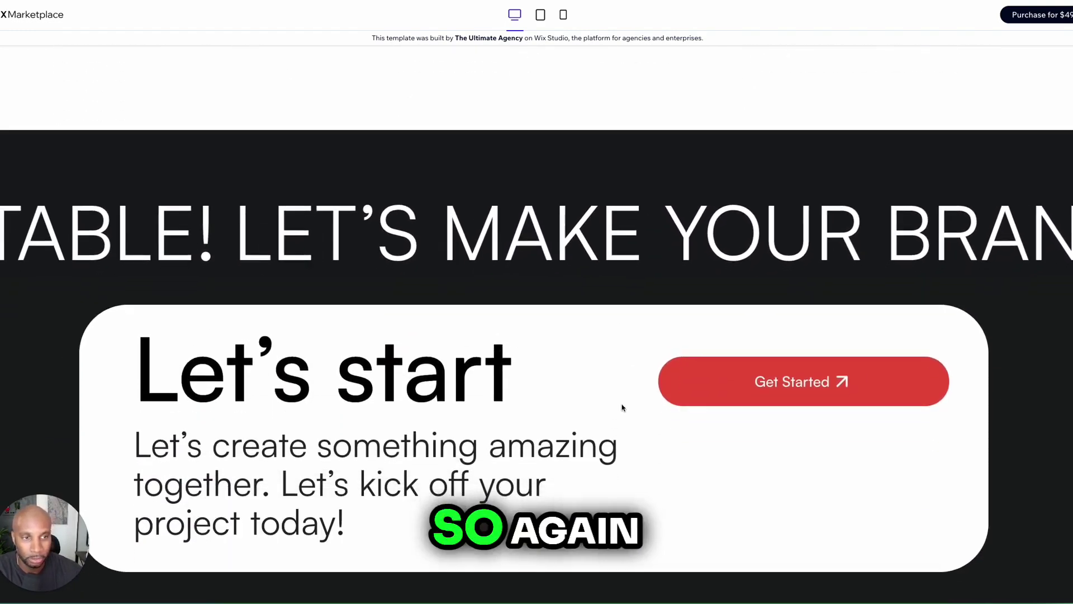
{"action": "scroll", "coordinate": [622, 407], "scroll_direction": "down", "scroll_amount": 9}
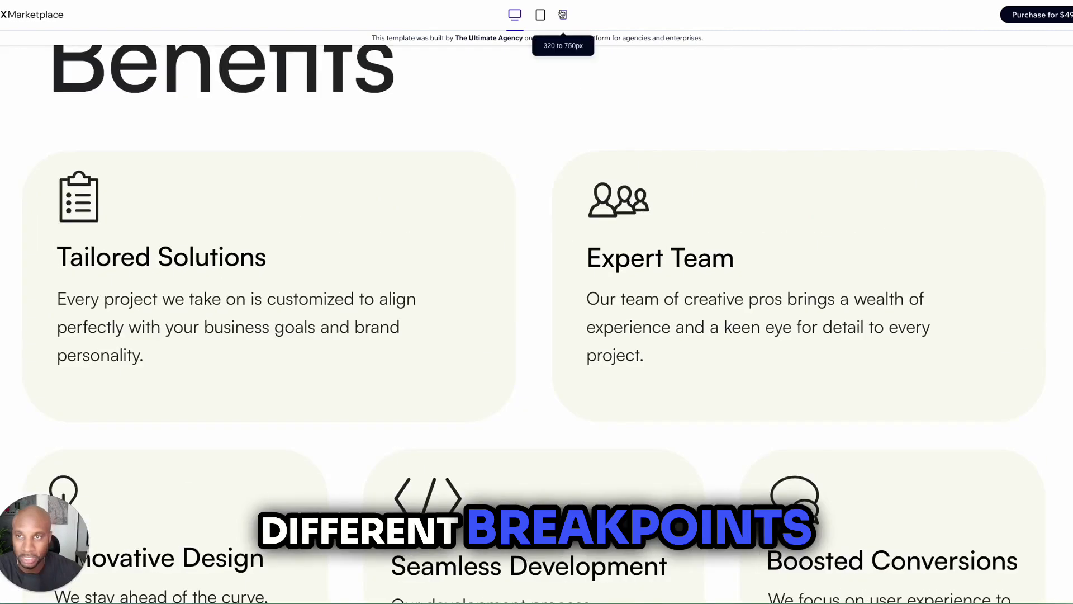
Step: Toggle mobile and back to desktop layout, then scroll up to the 'Unleash your brand's potential' hero
{"action": "left_click", "coordinate": [563, 15]}
{"action": "scroll", "coordinate": [589, 342], "scroll_direction": "down", "scroll_amount": 10}
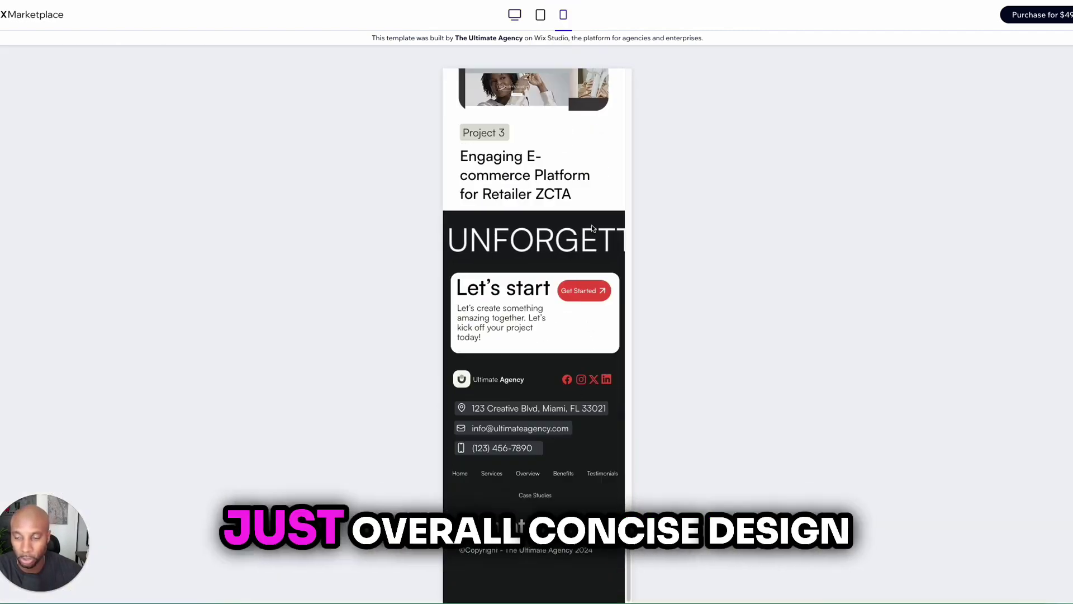
{"action": "left_click", "coordinate": [514, 15]}
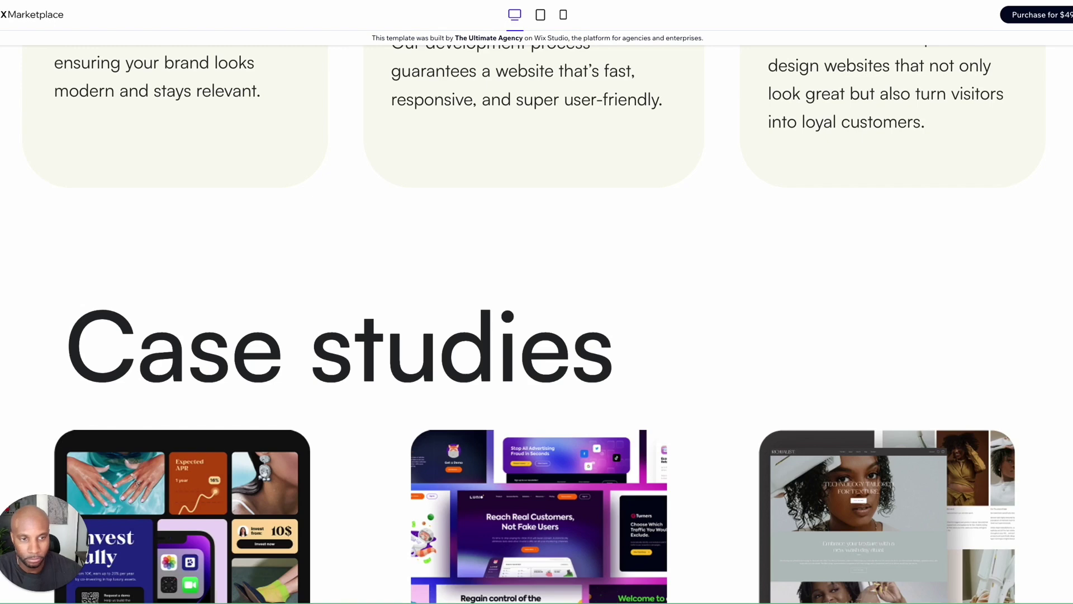
{"action": "scroll", "coordinate": [475, 389], "scroll_direction": "down", "scroll_amount": 8}
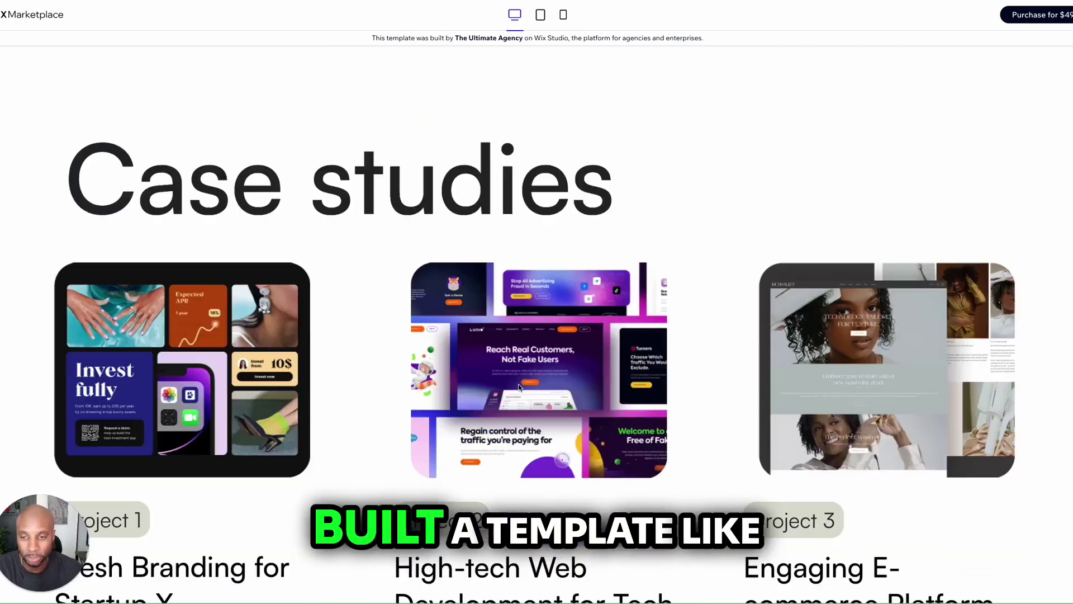
{"action": "scroll", "coordinate": [520, 388], "scroll_direction": "up", "scroll_amount": 15}
{"action": "scroll", "coordinate": [519, 388], "scroll_direction": "up", "scroll_amount": 15}
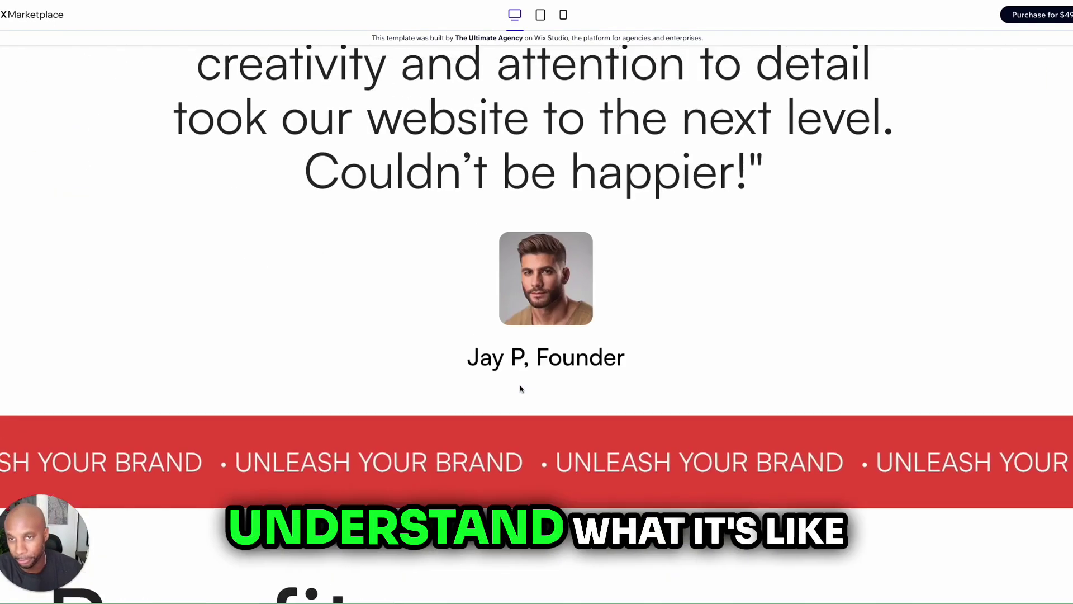
{"action": "scroll", "coordinate": [520, 388], "scroll_direction": "up", "scroll_amount": 15}
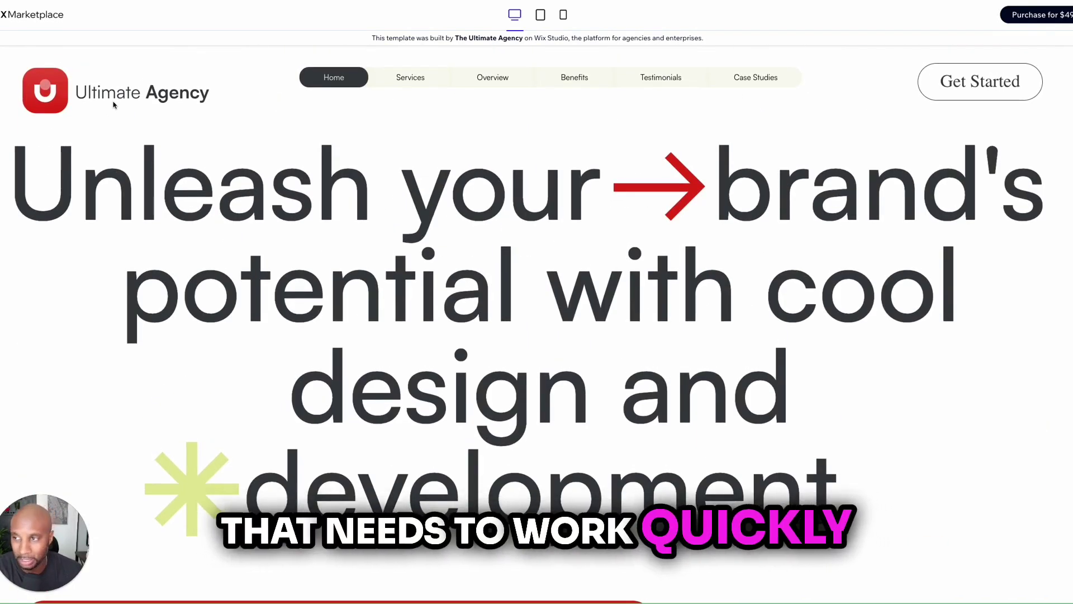
{"action": "left_click", "coordinate": [407, 78]}
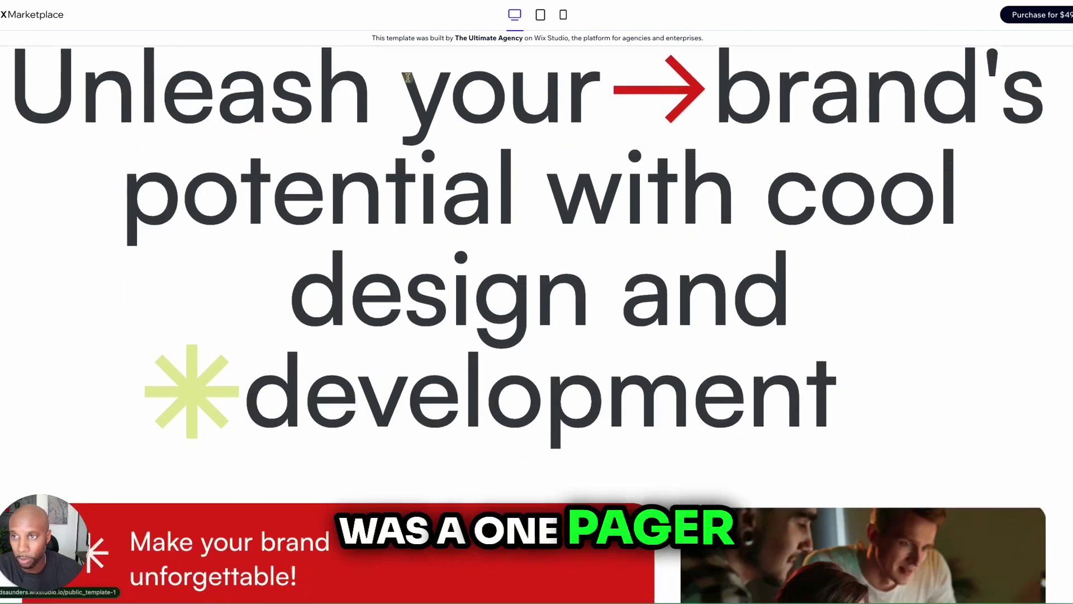
{"action": "scroll", "coordinate": [542, 92], "scroll_direction": "up", "scroll_amount": 15}
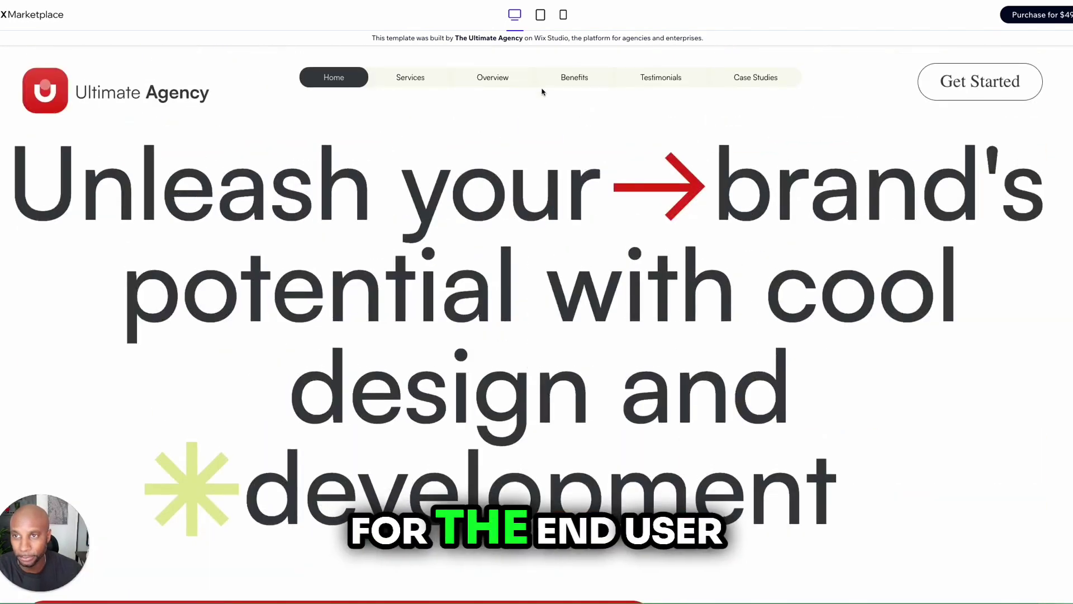
{"action": "left_click", "coordinate": [578, 76]}
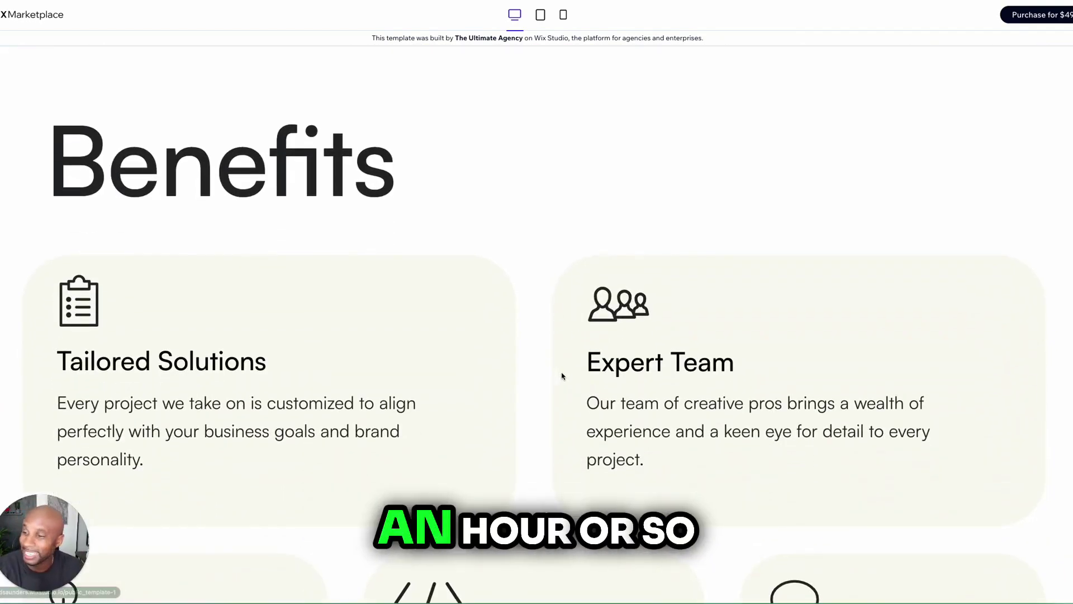
{"action": "scroll", "coordinate": [562, 376], "scroll_direction": "up", "scroll_amount": 15}
{"action": "left_click", "coordinate": [661, 79]}
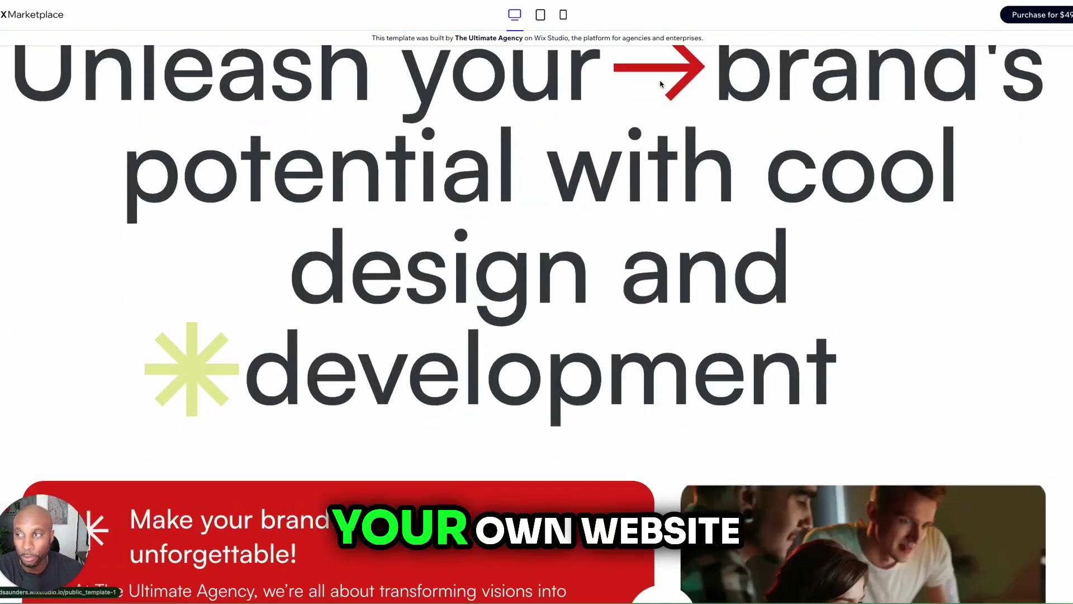
{"action": "scroll", "coordinate": [664, 300], "scroll_direction": "up", "scroll_amount": 15}
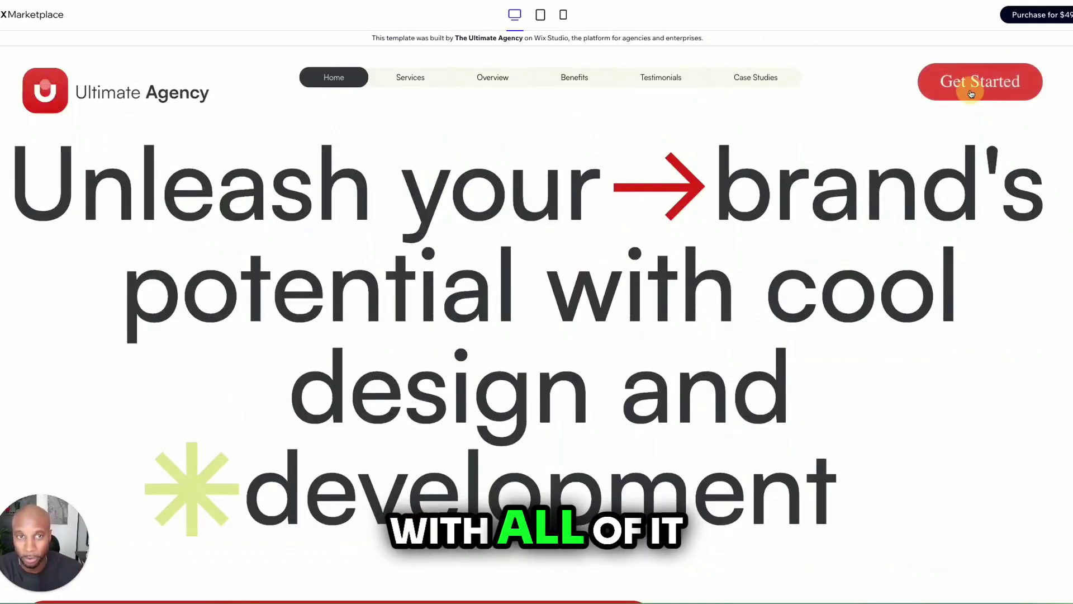
{"action": "left_click", "coordinate": [971, 92]}
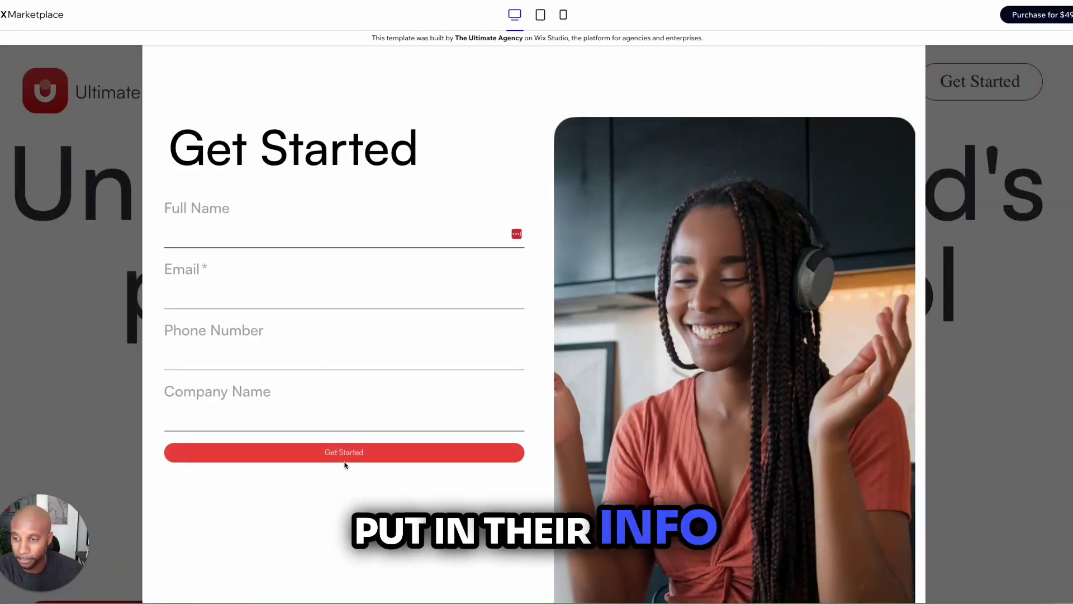
{"action": "left_click", "coordinate": [978, 150]}
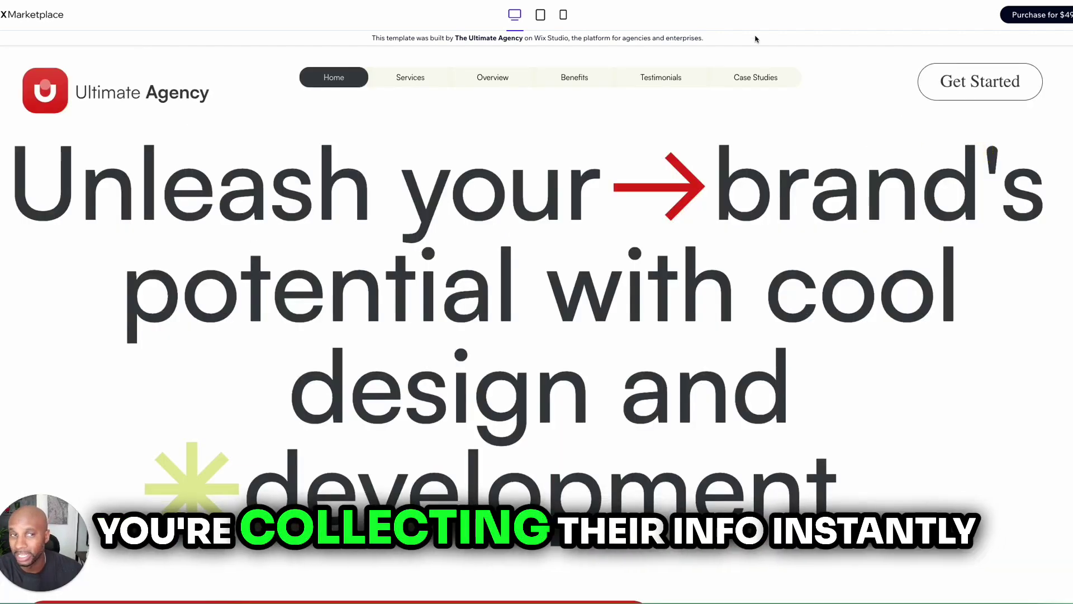
Step: Close the preview with Ctrl+W and go Back from the details page to the 67-template Studio gallery
{"action": "key", "text": "ctrl+w"}
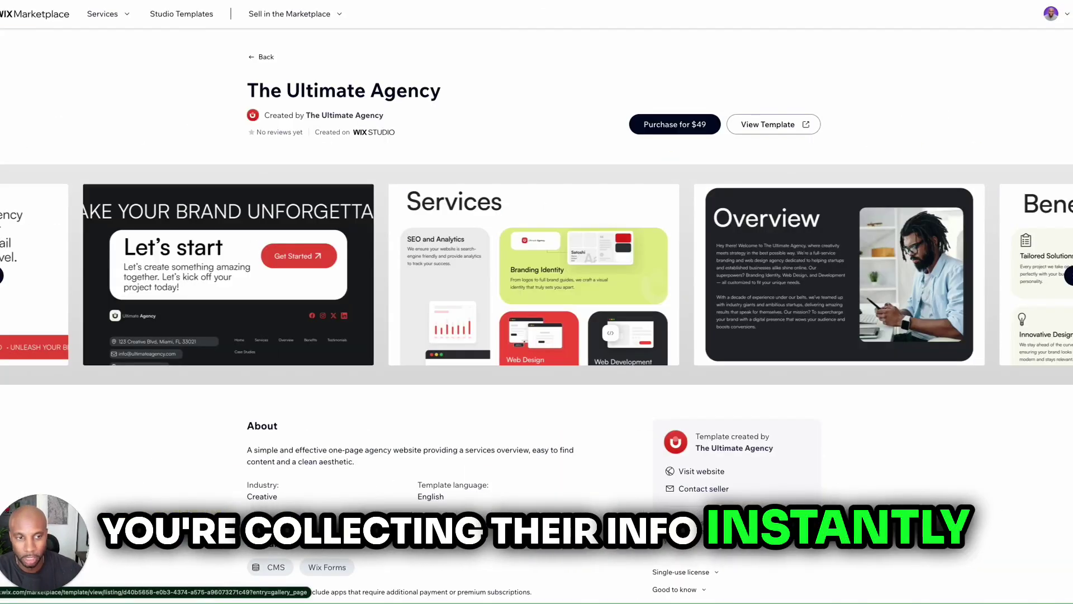
{"action": "left_click", "coordinate": [266, 58]}
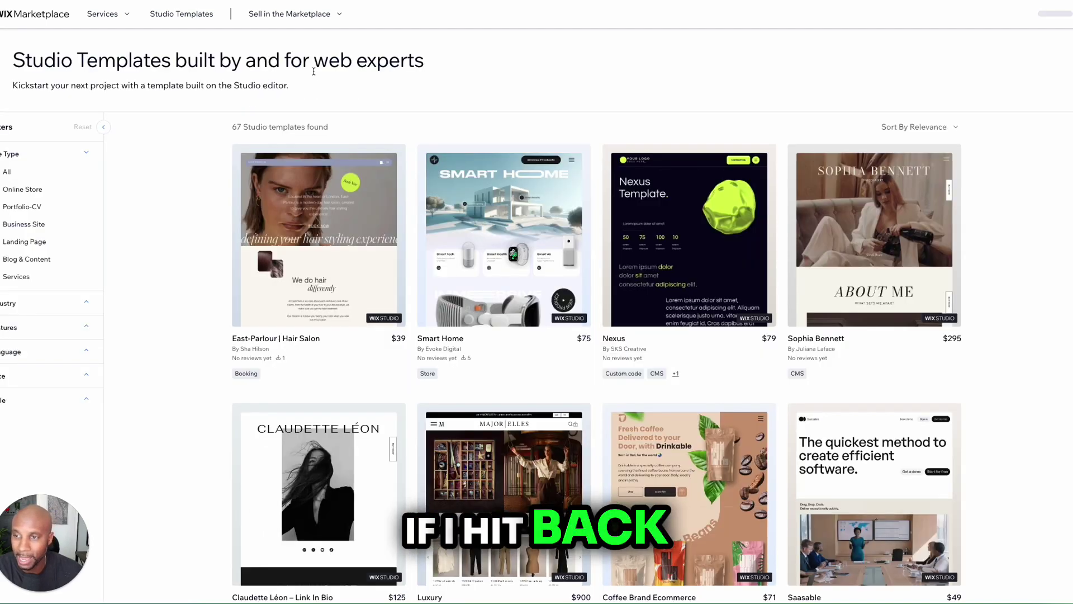
{"action": "scroll", "coordinate": [400, 413], "scroll_direction": "down", "scroll_amount": 15}
{"action": "scroll", "coordinate": [400, 413], "scroll_direction": "down", "scroll_amount": 5}
{"action": "scroll", "coordinate": [400, 350], "scroll_direction": "up", "scroll_amount": 20}
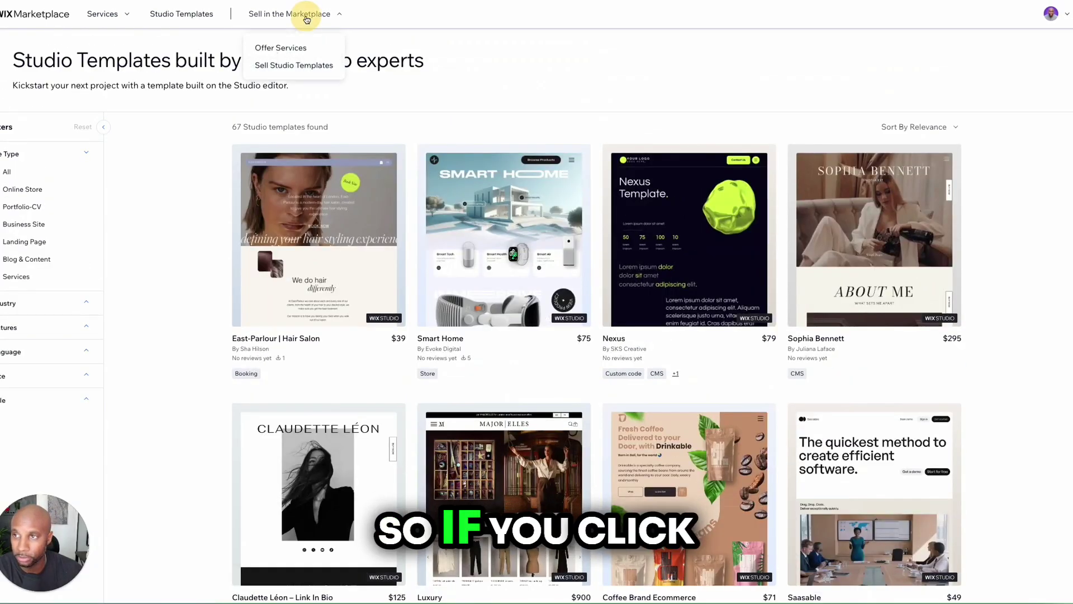
Step: Browse the Sell Studio Templates page, then move on to the Wix Studio Custom Templates list
{"action": "left_click", "coordinate": [289, 65]}
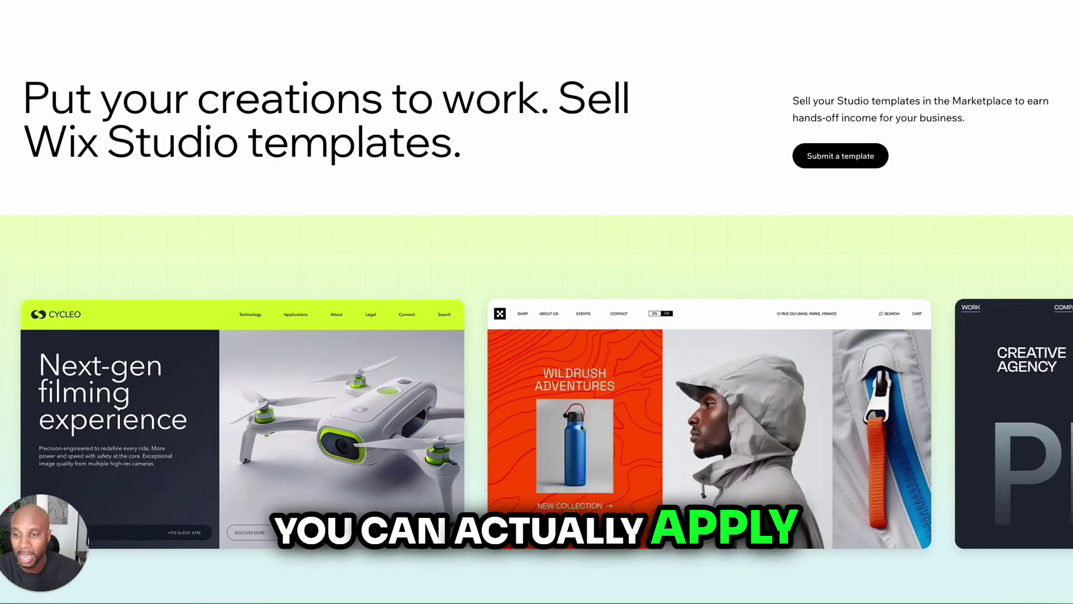
{"action": "scroll", "coordinate": [582, 425], "scroll_direction": "down", "scroll_amount": 15}
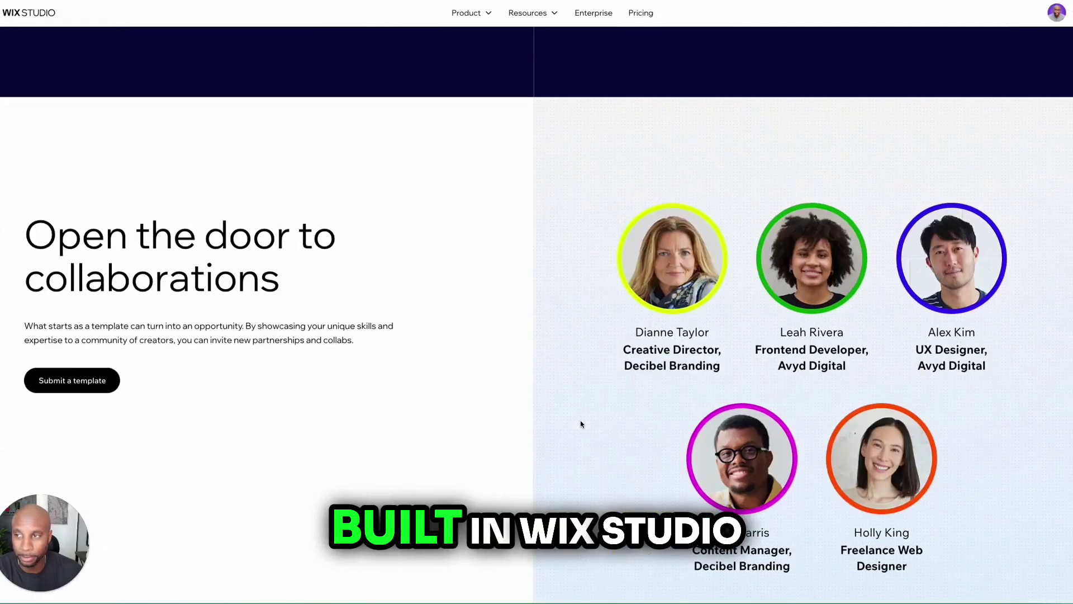
{"action": "scroll", "coordinate": [581, 424], "scroll_direction": "down", "scroll_amount": 20}
{"action": "scroll", "coordinate": [581, 420], "scroll_direction": "up", "scroll_amount": 4}
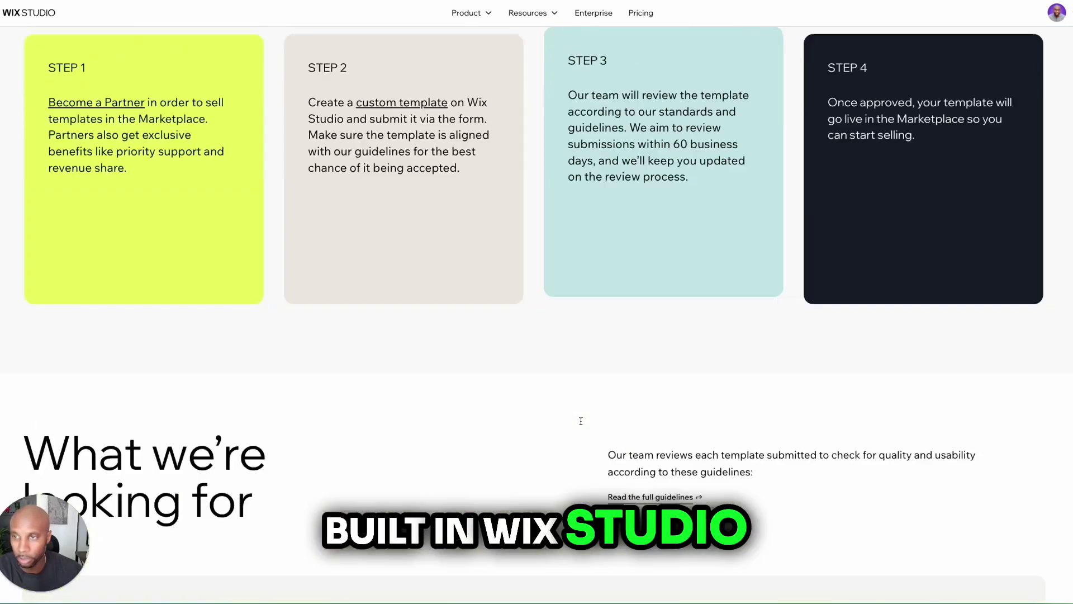
{"action": "scroll", "coordinate": [581, 421], "scroll_direction": "up", "scroll_amount": 2}
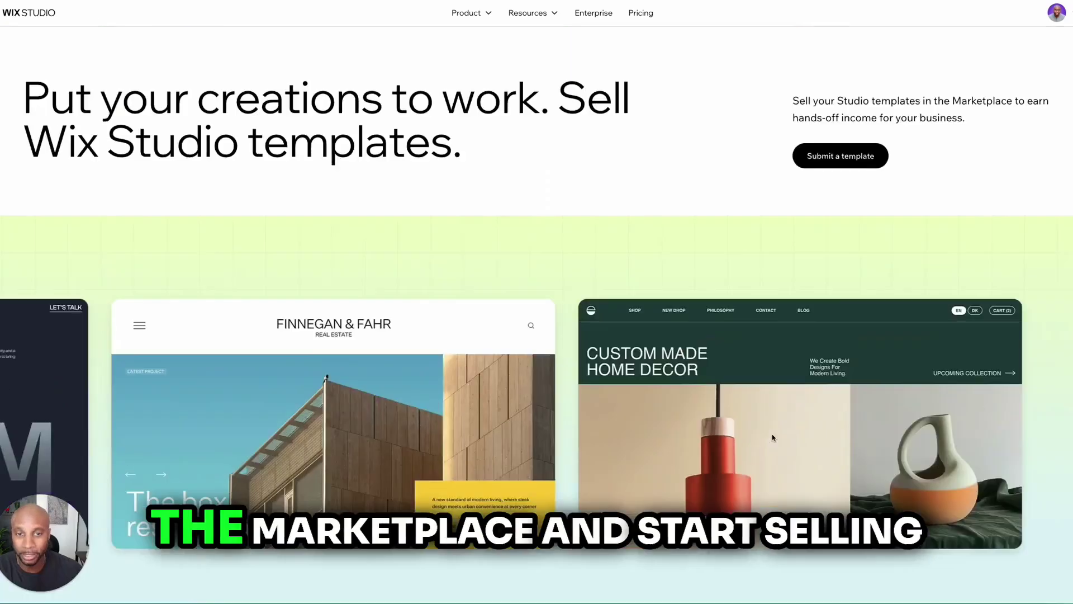
{"action": "left_click", "coordinate": [823, 158]}
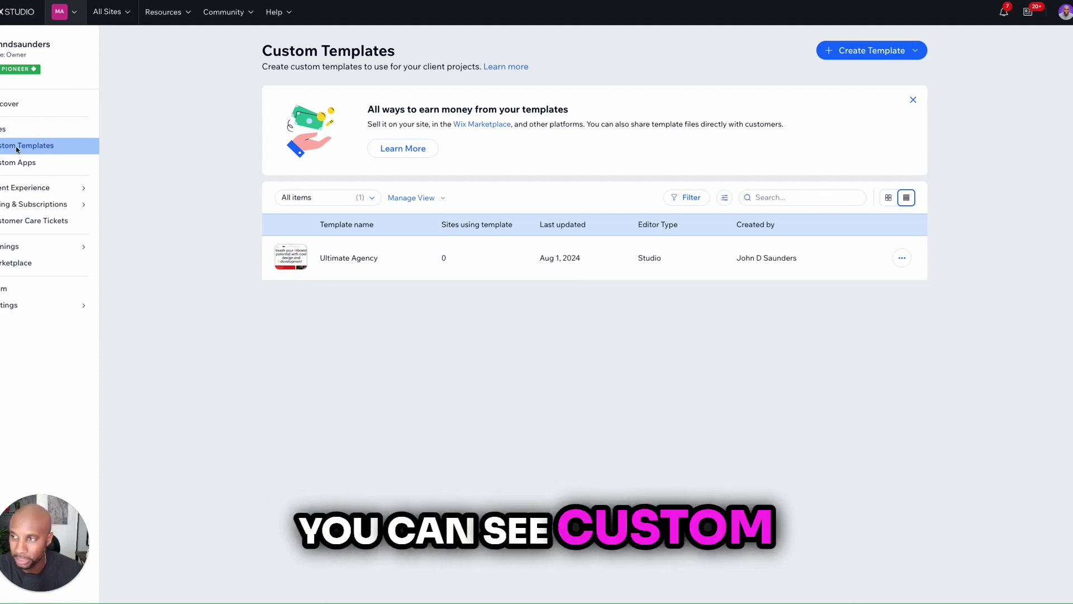
Step: Choose Edit template from the Ultimate Agency row's ... menu
{"action": "left_click", "coordinate": [903, 261]}
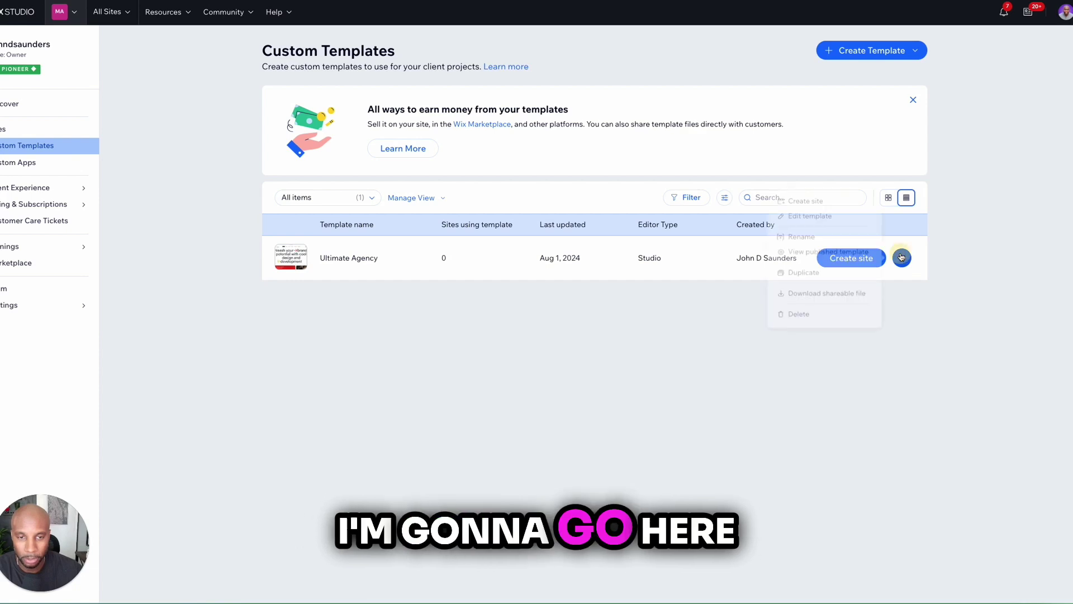
{"action": "left_click", "coordinate": [811, 214]}
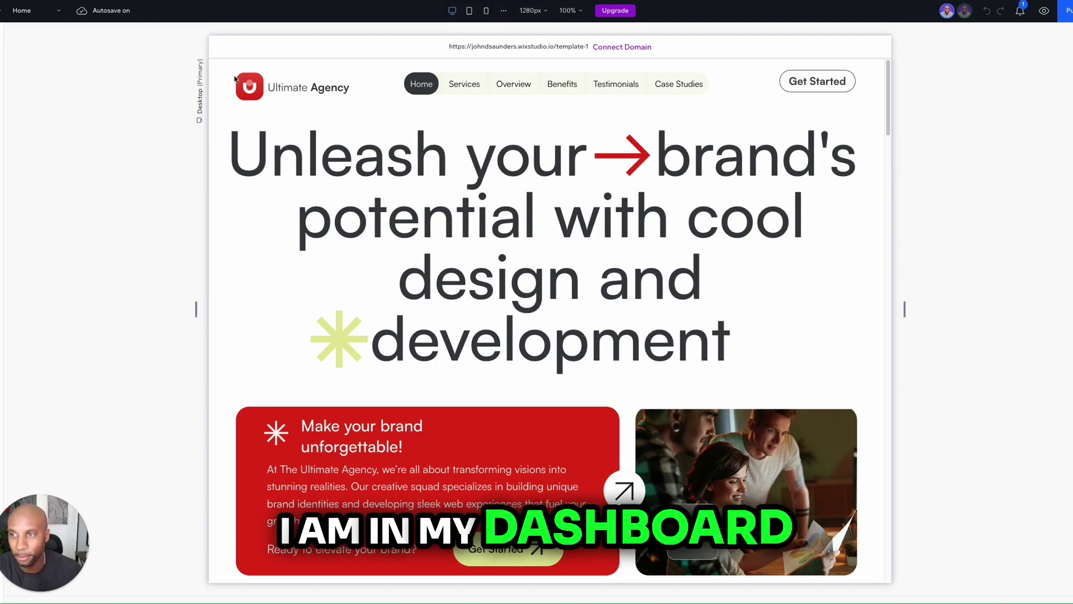
{"action": "left_click", "coordinate": [469, 12]}
{"action": "left_click", "coordinate": [486, 14]}
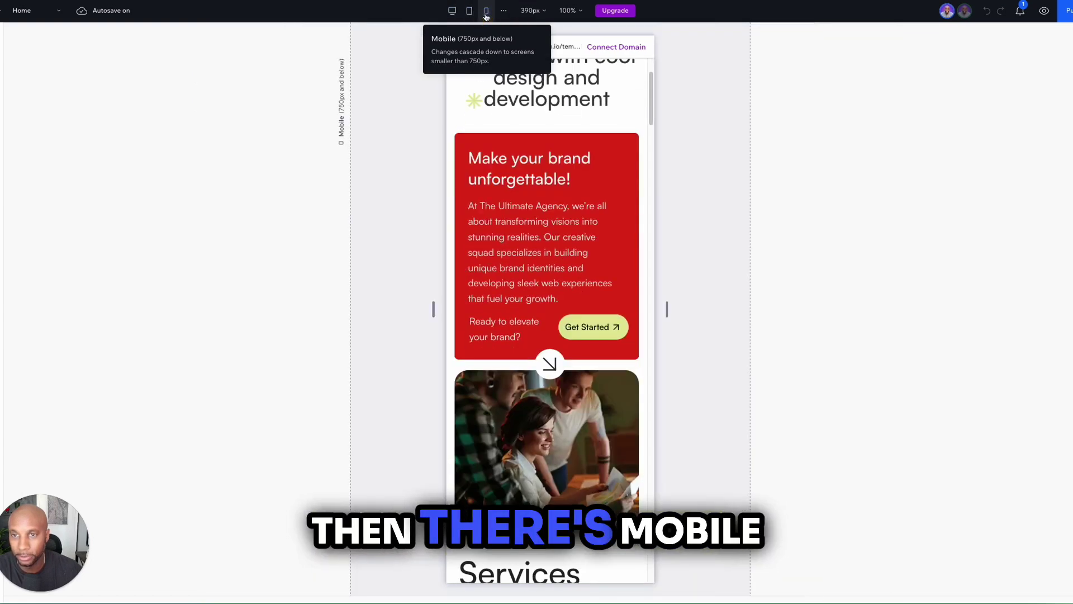
{"action": "left_click", "coordinate": [452, 11]}
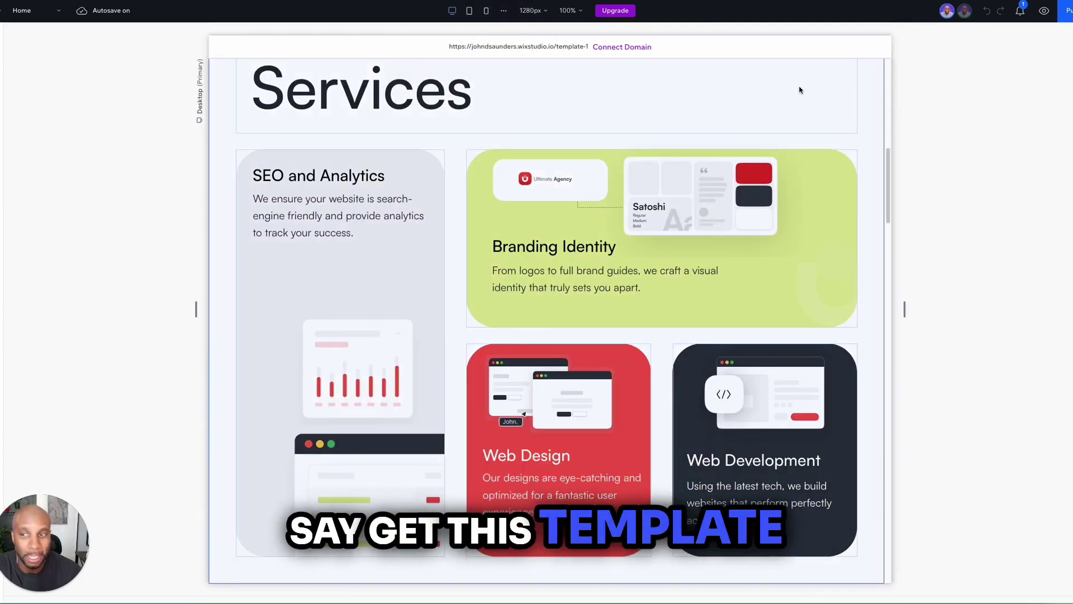
{"action": "scroll", "coordinate": [659, 343], "scroll_direction": "up", "scroll_amount": 10}
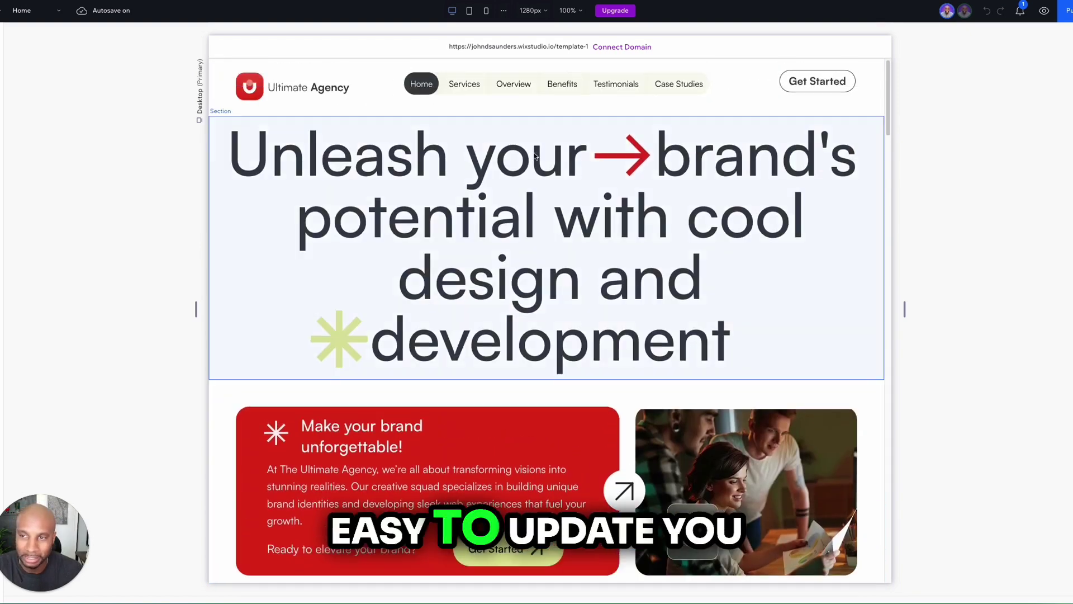
{"action": "left_click", "coordinate": [448, 155]}
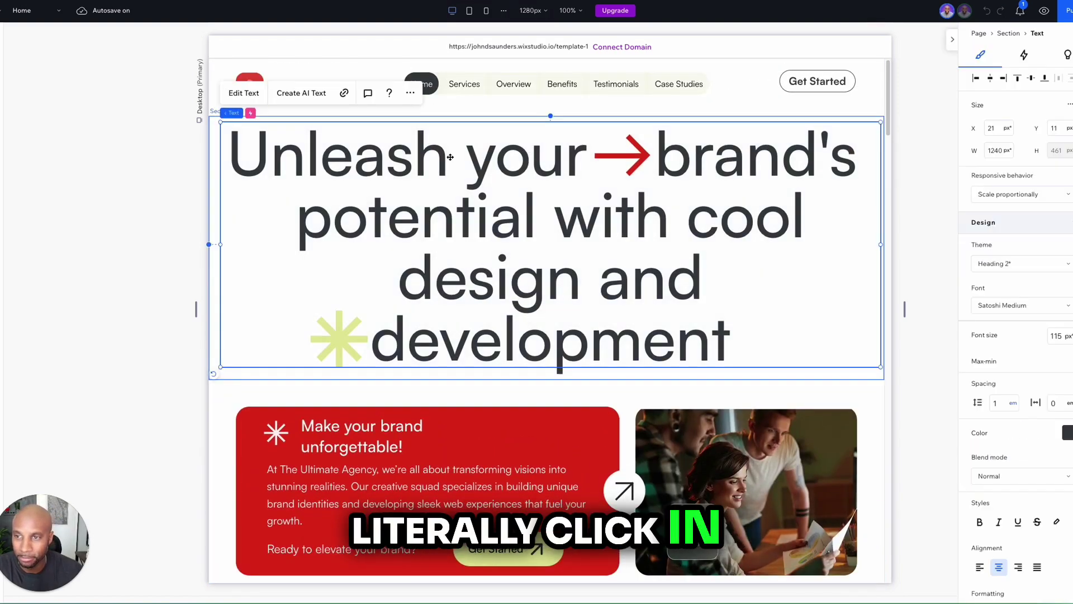
{"action": "double_click", "coordinate": [445, 159]}
{"action": "left_click_drag", "start_coordinate": [445, 158], "coordinate": [748, 174]}
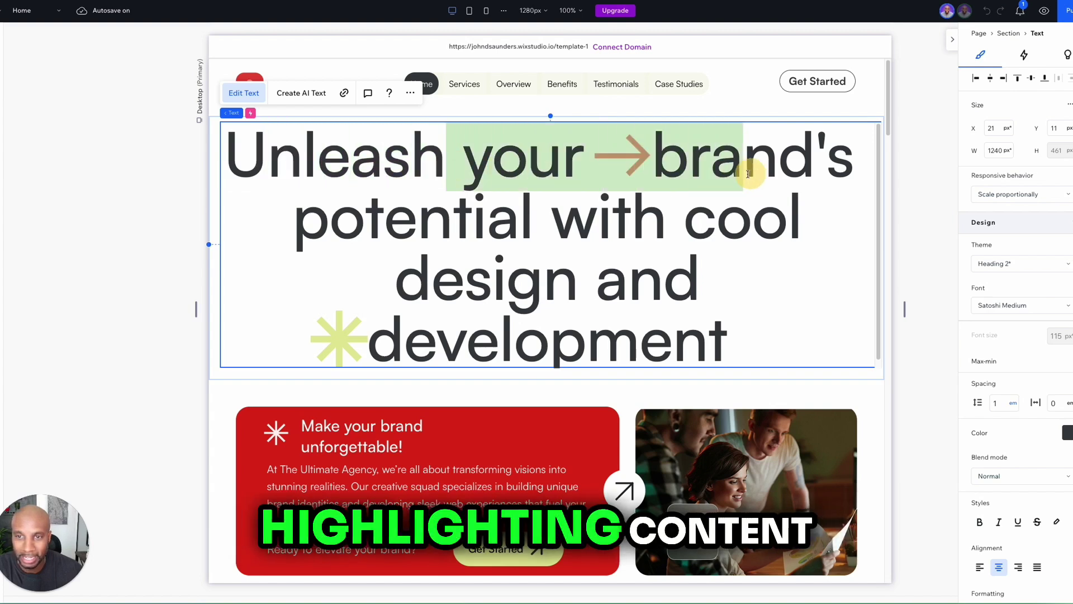
{"action": "left_click", "coordinate": [653, 161]}
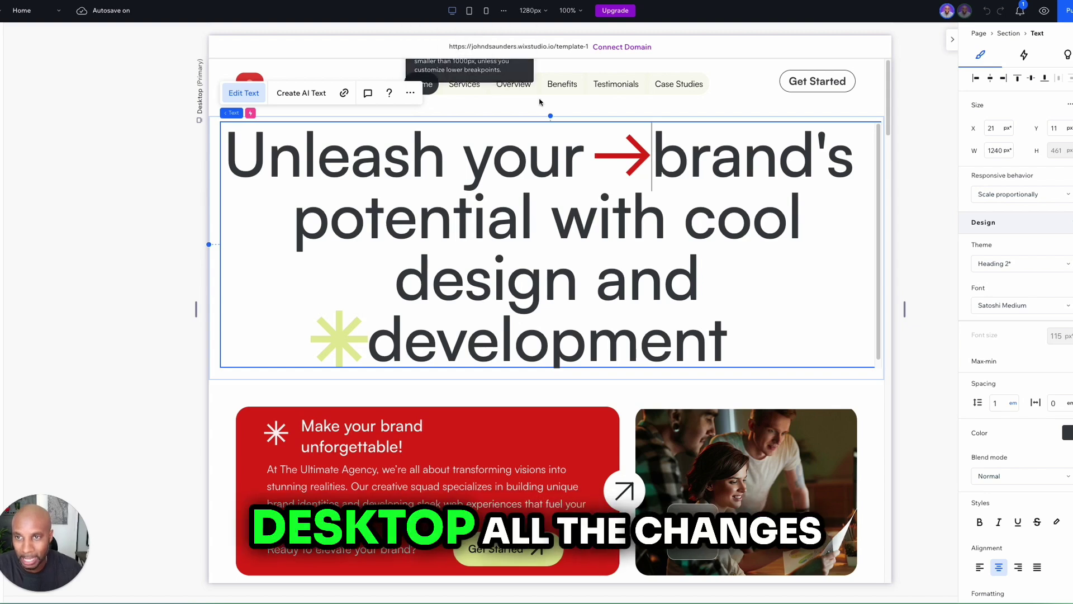
{"action": "left_click", "coordinate": [924, 166]}
{"action": "scroll", "coordinate": [693, 293], "scroll_direction": "down", "scroll_amount": 7}
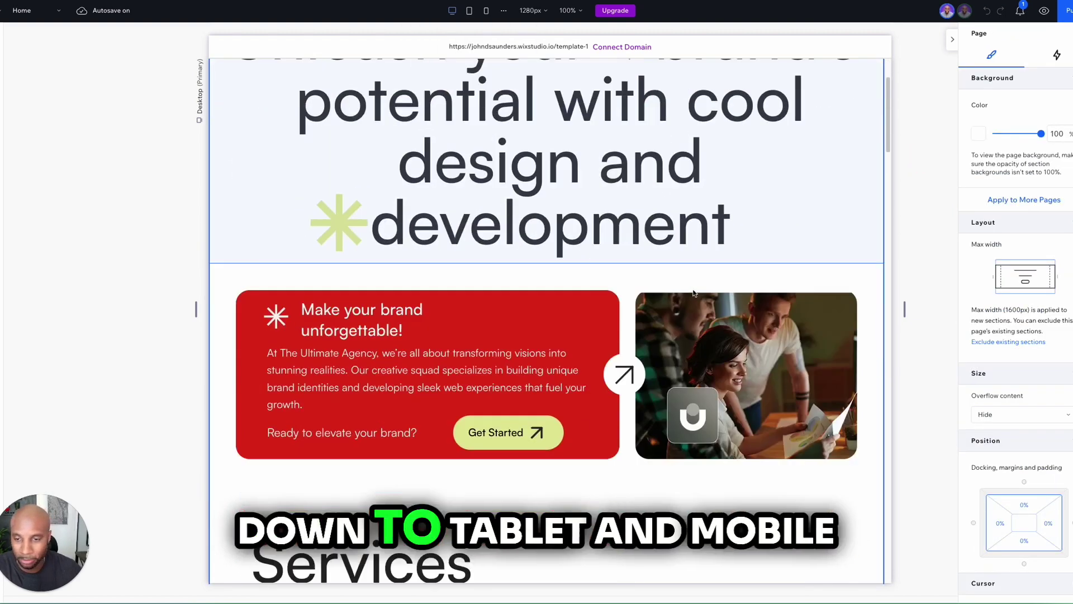
{"action": "scroll", "coordinate": [693, 293], "scroll_direction": "down", "scroll_amount": 7}
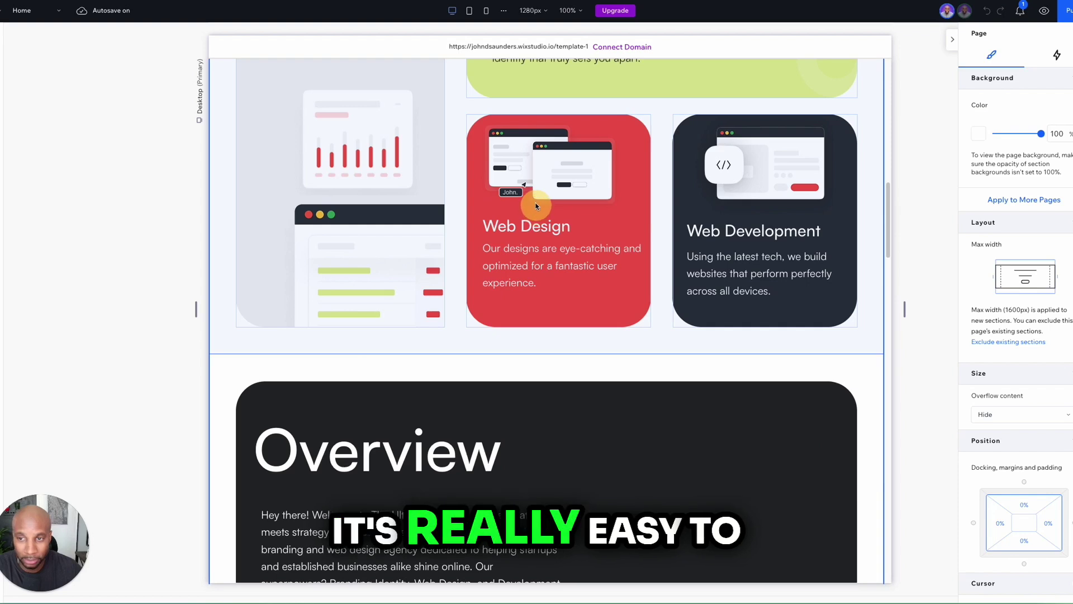
{"action": "left_click", "coordinate": [536, 207]}
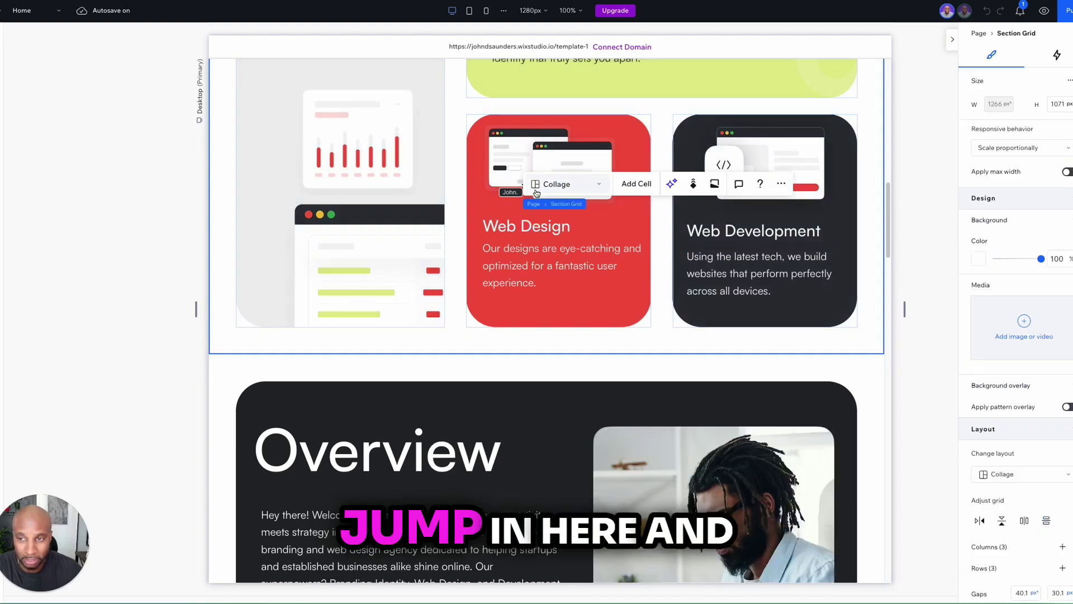
{"action": "left_click", "coordinate": [517, 223]}
{"action": "left_click", "coordinate": [517, 222]}
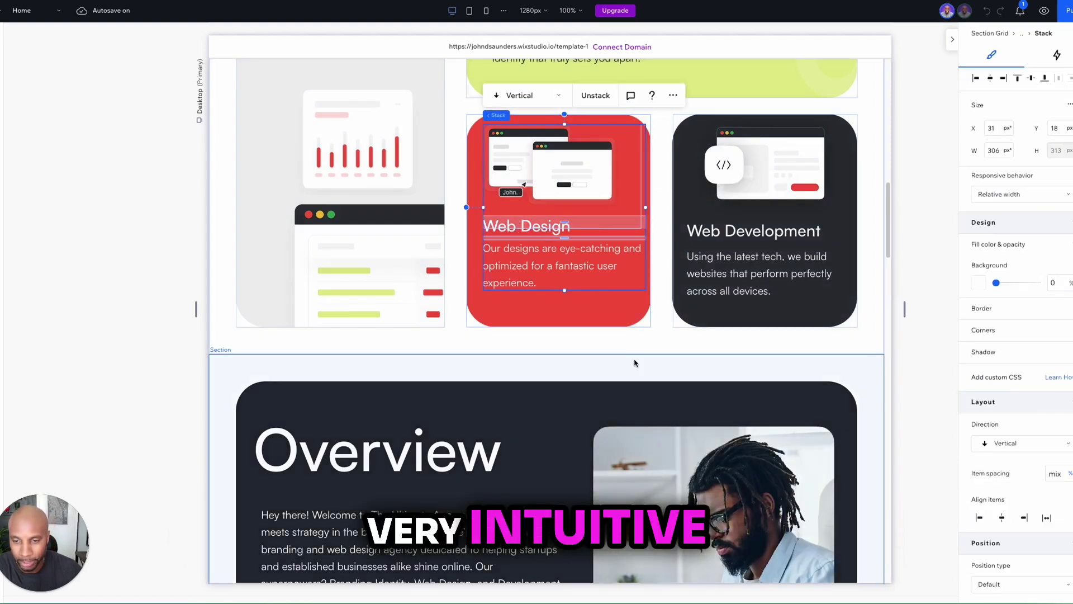
{"action": "scroll", "coordinate": [635, 364], "scroll_direction": "down", "scroll_amount": 15}
{"action": "scroll", "coordinate": [634, 364], "scroll_direction": "down", "scroll_amount": 13}
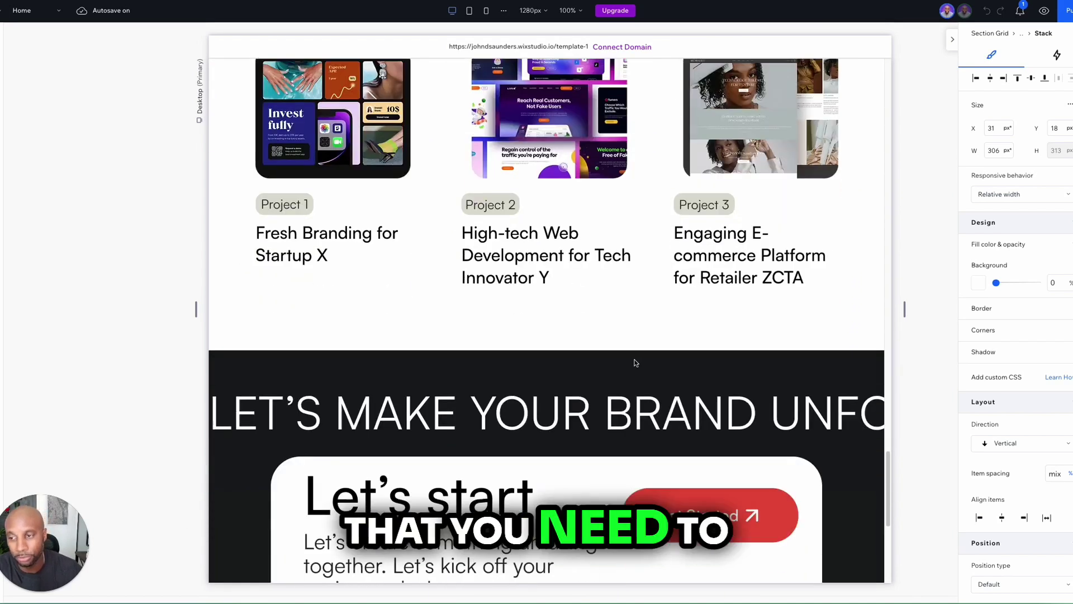
{"action": "scroll", "coordinate": [635, 364], "scroll_direction": "down", "scroll_amount": 5}
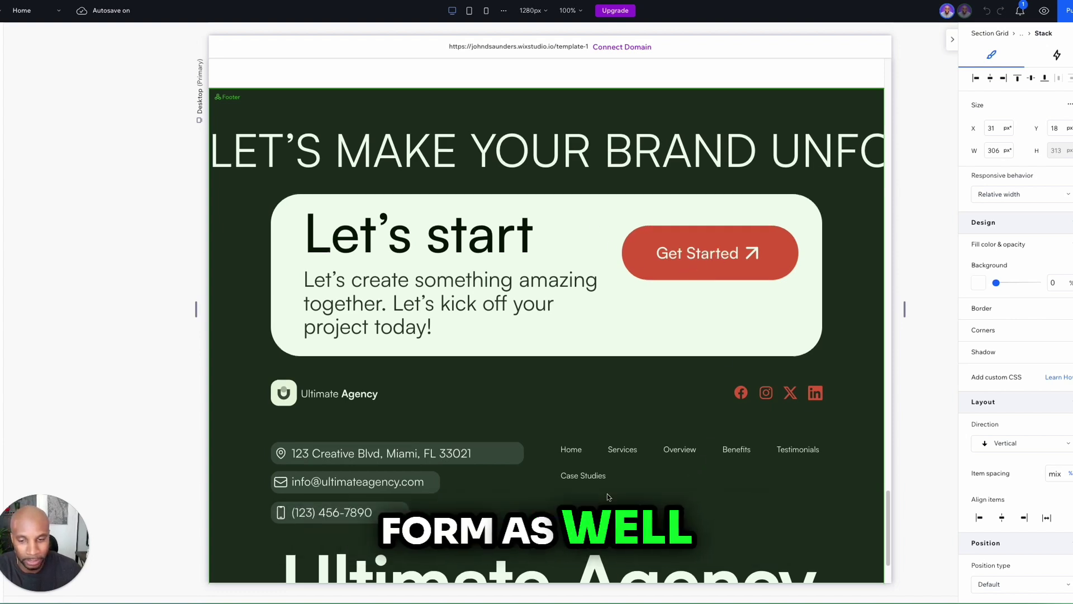
{"action": "scroll", "coordinate": [606, 496], "scroll_direction": "up", "scroll_amount": 10}
{"action": "left_click", "coordinate": [658, 442]}
{"action": "scroll", "coordinate": [658, 442], "scroll_direction": "up", "scroll_amount": 10}
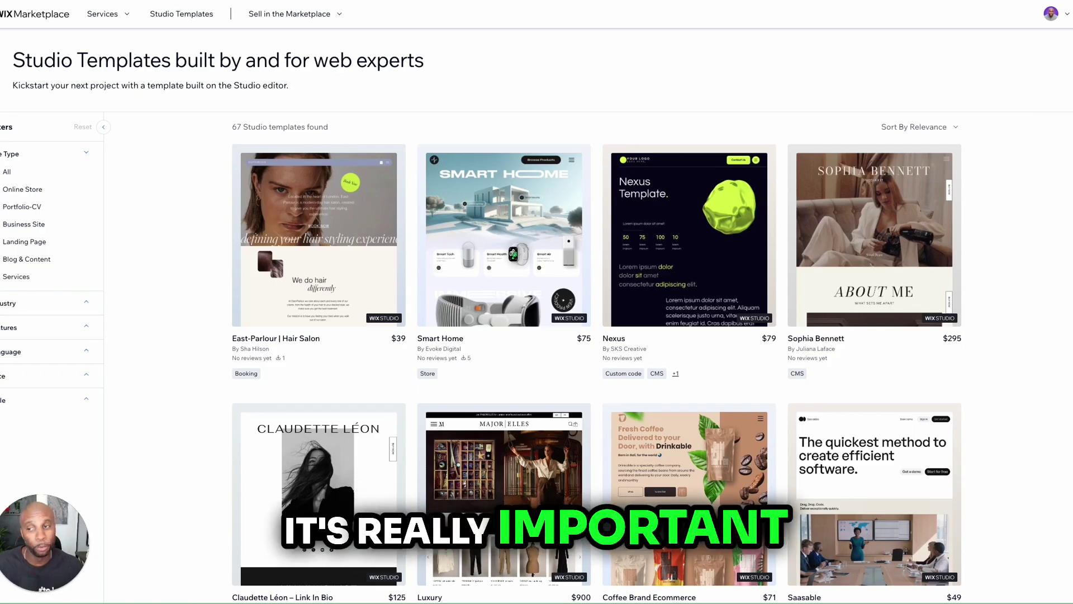
Step: Browse the first page of the Studio Templates grid down to the pagination
{"action": "scroll", "coordinate": [644, 342], "scroll_direction": "down", "scroll_amount": 10}
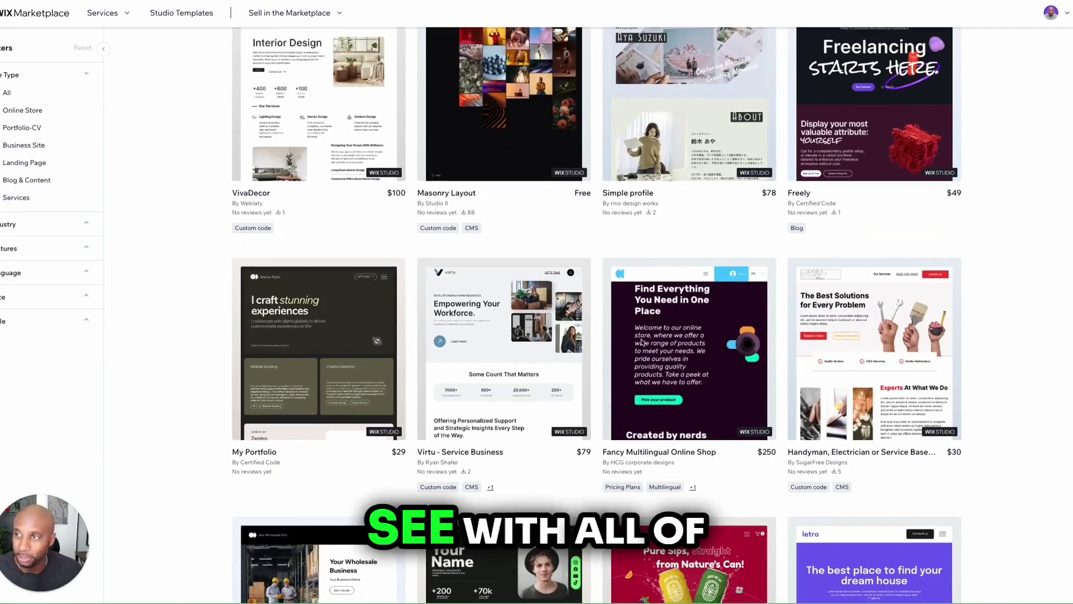
{"action": "scroll", "coordinate": [642, 342], "scroll_direction": "up", "scroll_amount": 10}
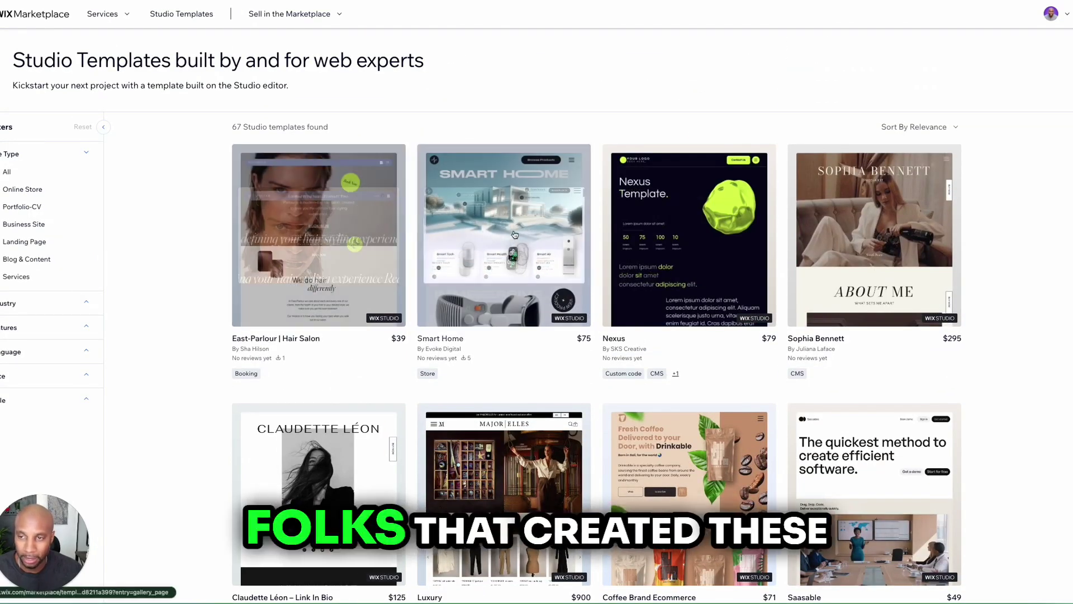
{"action": "scroll", "coordinate": [951, 279], "scroll_direction": "down", "scroll_amount": 4}
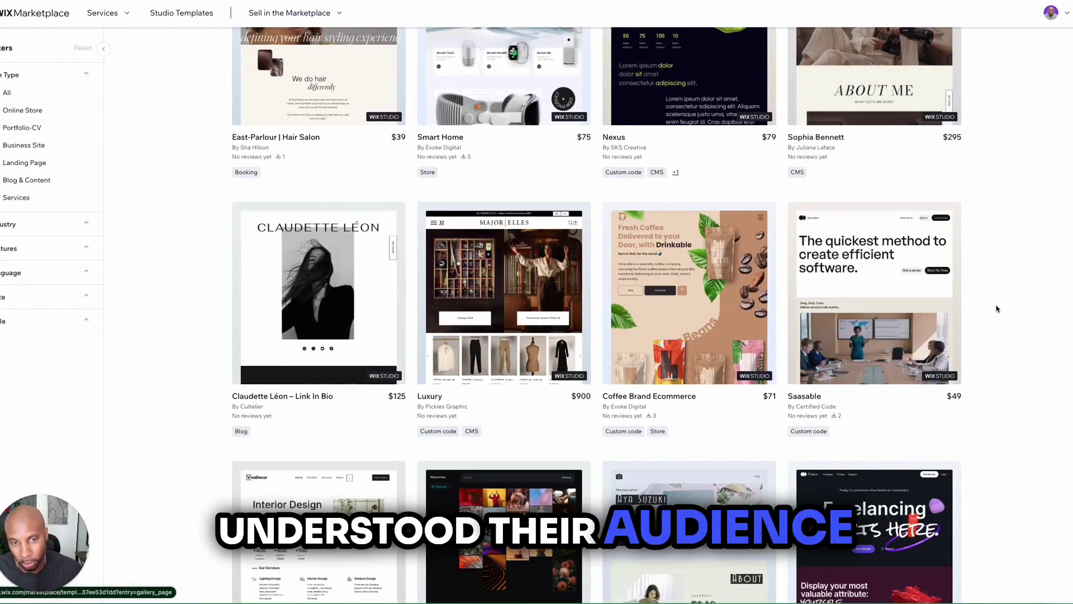
{"action": "scroll", "coordinate": [1004, 325], "scroll_direction": "down", "scroll_amount": 5}
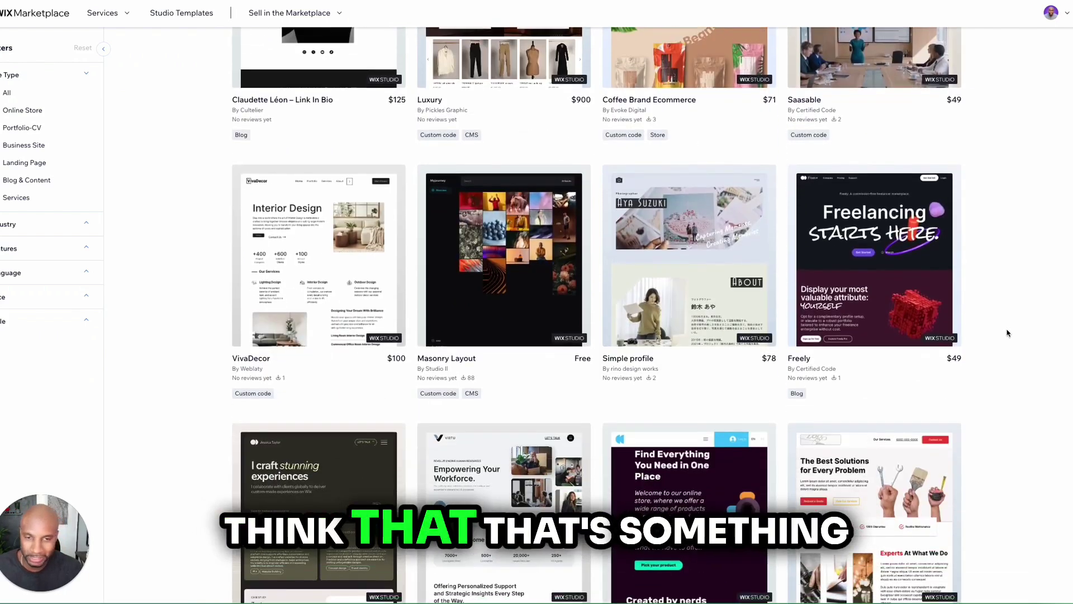
{"action": "scroll", "coordinate": [773, 323], "scroll_direction": "down", "scroll_amount": 6}
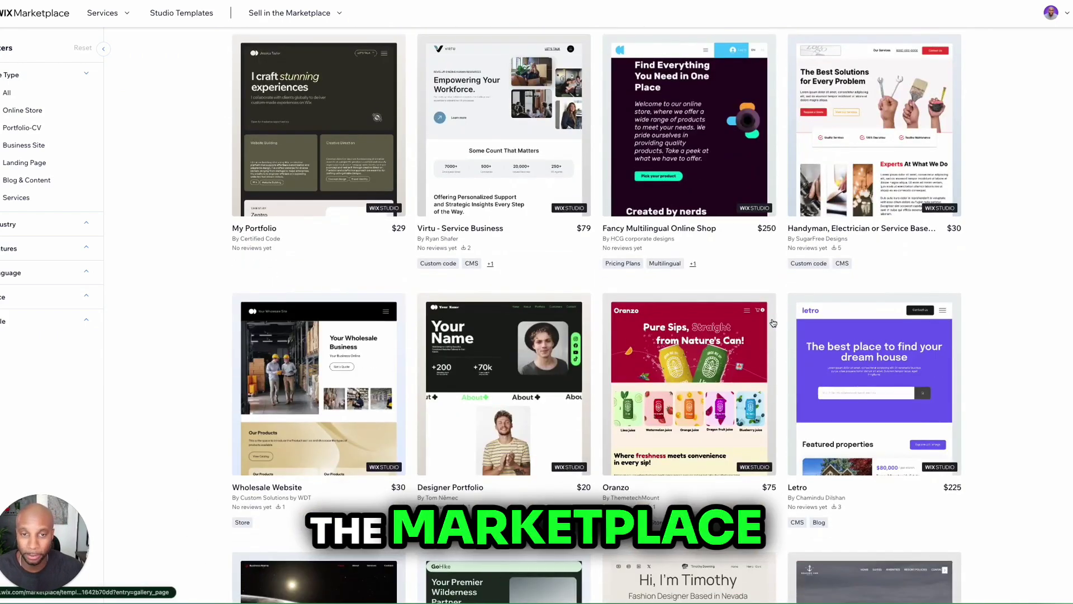
{"action": "scroll", "coordinate": [774, 323], "scroll_direction": "down", "scroll_amount": 5}
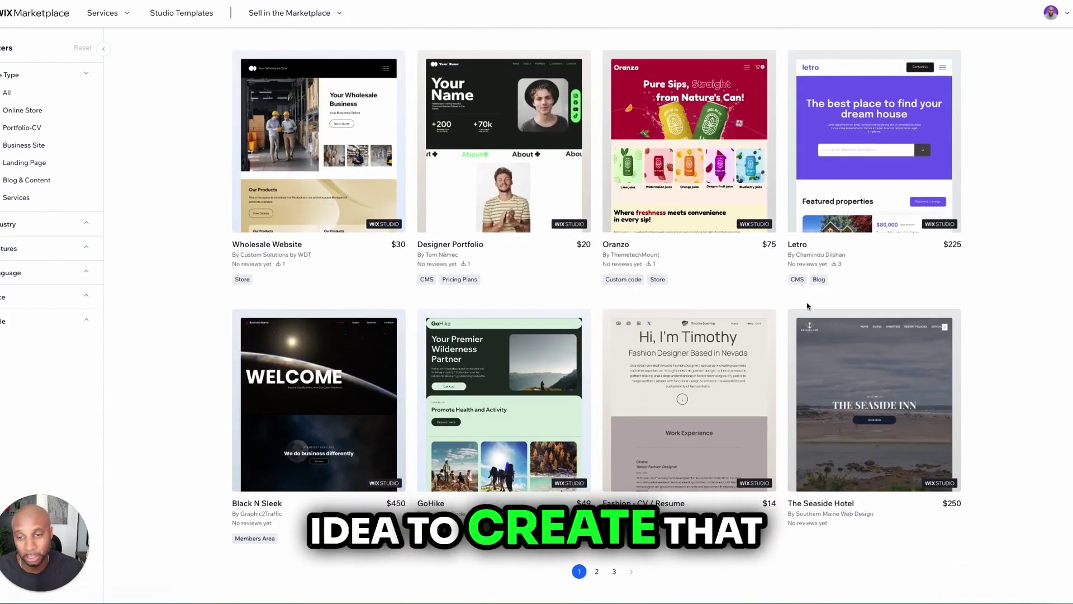
{"action": "scroll", "coordinate": [1014, 356], "scroll_direction": "up", "scroll_amount": 4}
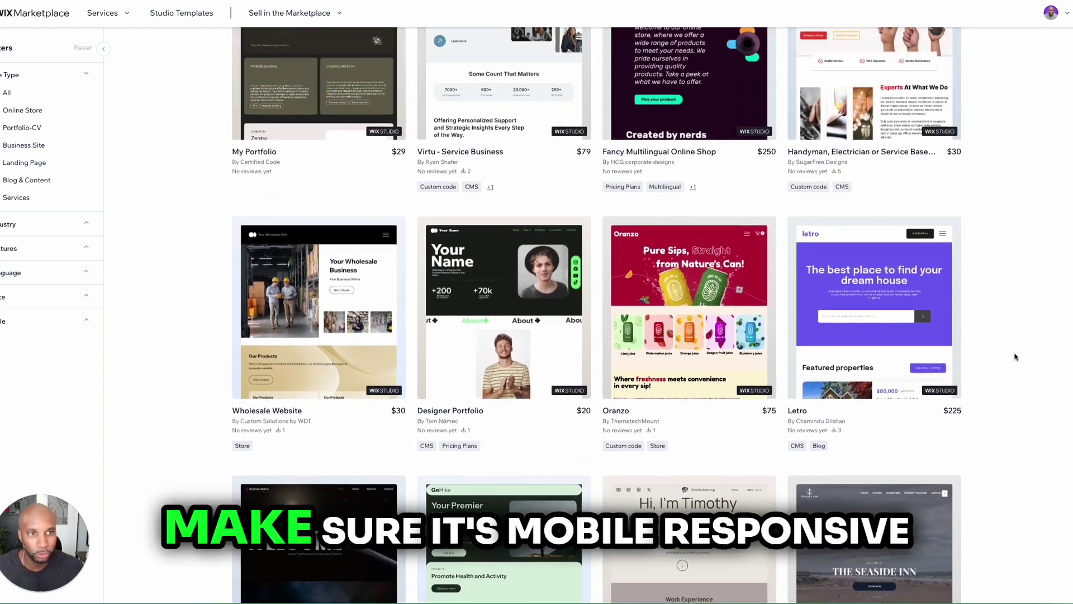
{"action": "scroll", "coordinate": [532, 331], "scroll_direction": "up", "scroll_amount": 5}
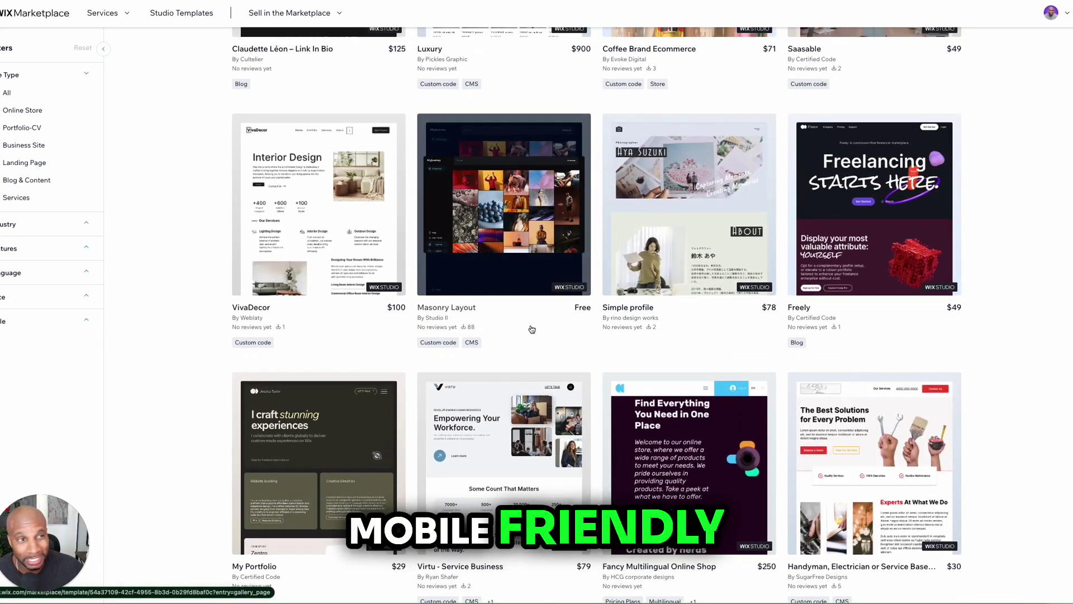
{"action": "scroll", "coordinate": [531, 329], "scroll_direction": "down", "scroll_amount": 5}
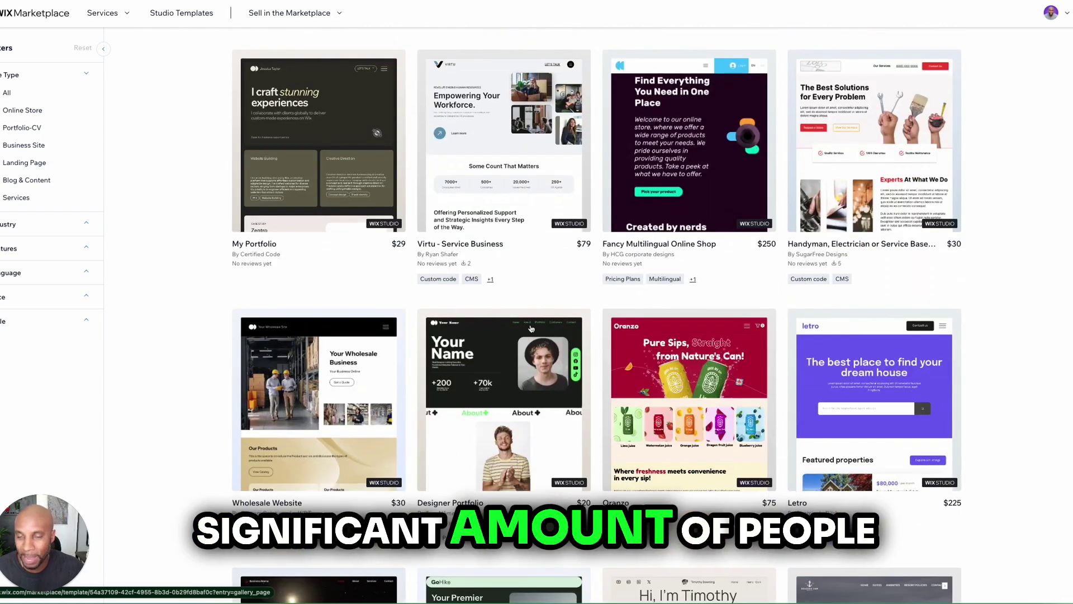
{"action": "scroll", "coordinate": [531, 329], "scroll_direction": "down", "scroll_amount": 10}
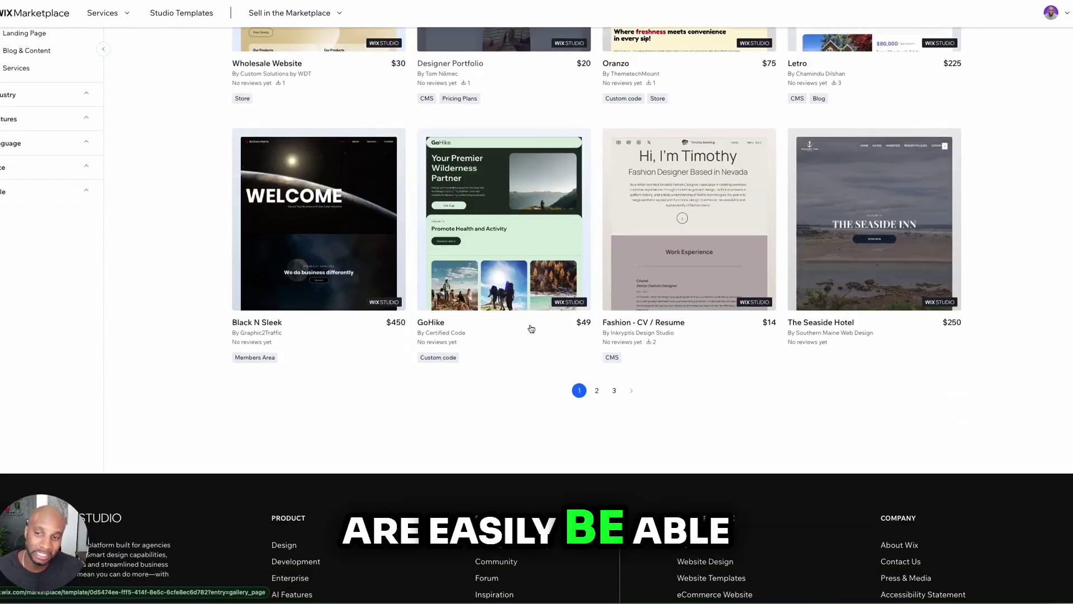
Step: Go to page 2 of Studio templates, opening with Dreamy Frames at $120, and scan it
{"action": "left_click", "coordinate": [597, 308]}
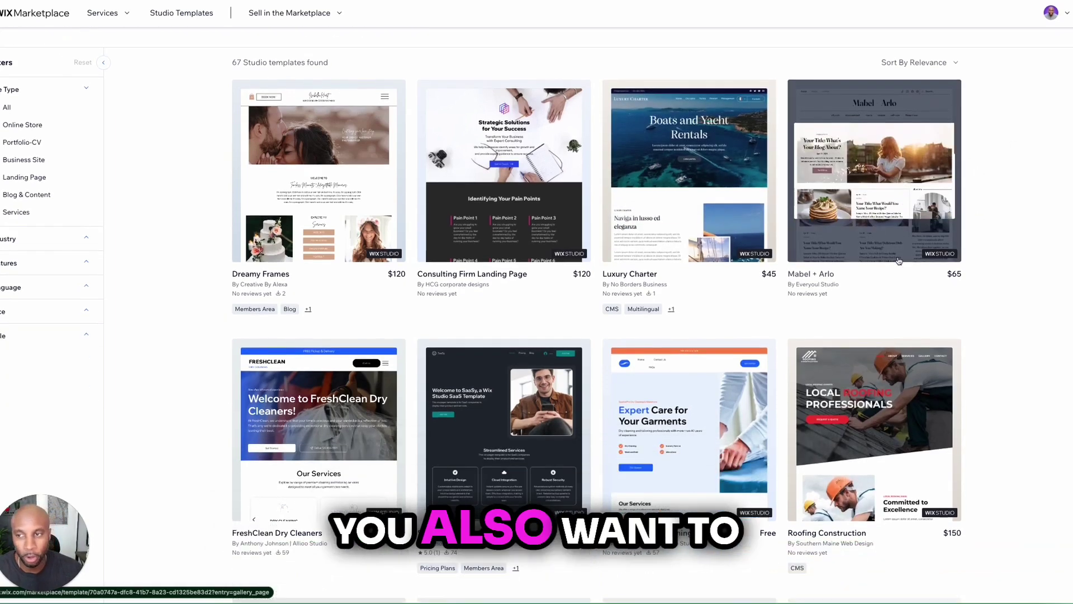
{"action": "scroll", "coordinate": [898, 261], "scroll_direction": "down", "scroll_amount": 6}
{"action": "scroll", "coordinate": [898, 262], "scroll_direction": "down", "scroll_amount": 6}
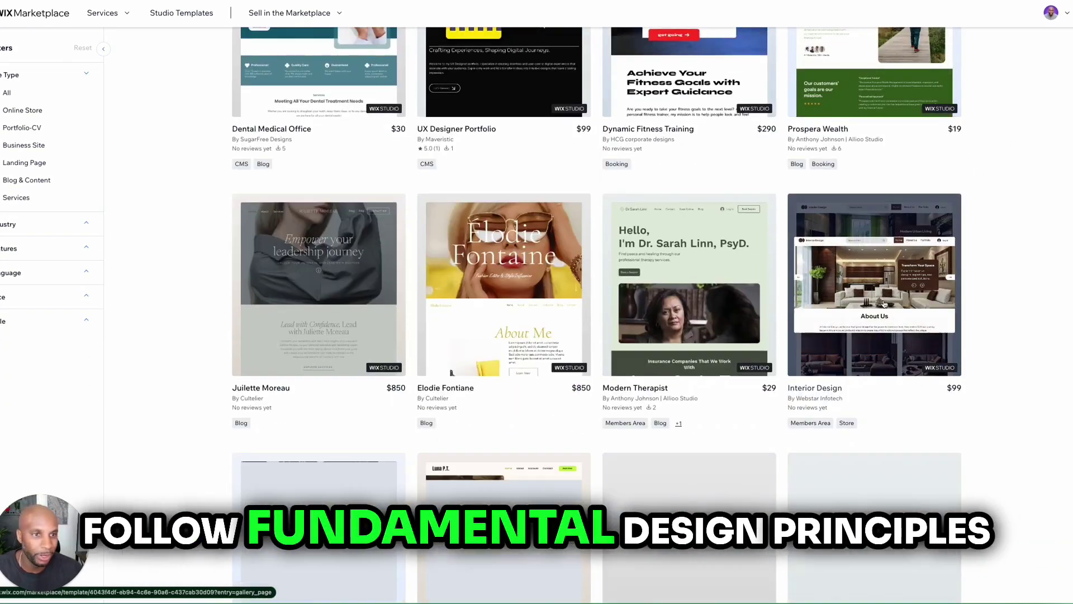
{"action": "scroll", "coordinate": [885, 303], "scroll_direction": "up", "scroll_amount": 10}
{"action": "scroll", "coordinate": [884, 304], "scroll_direction": "up", "scroll_amount": 2}
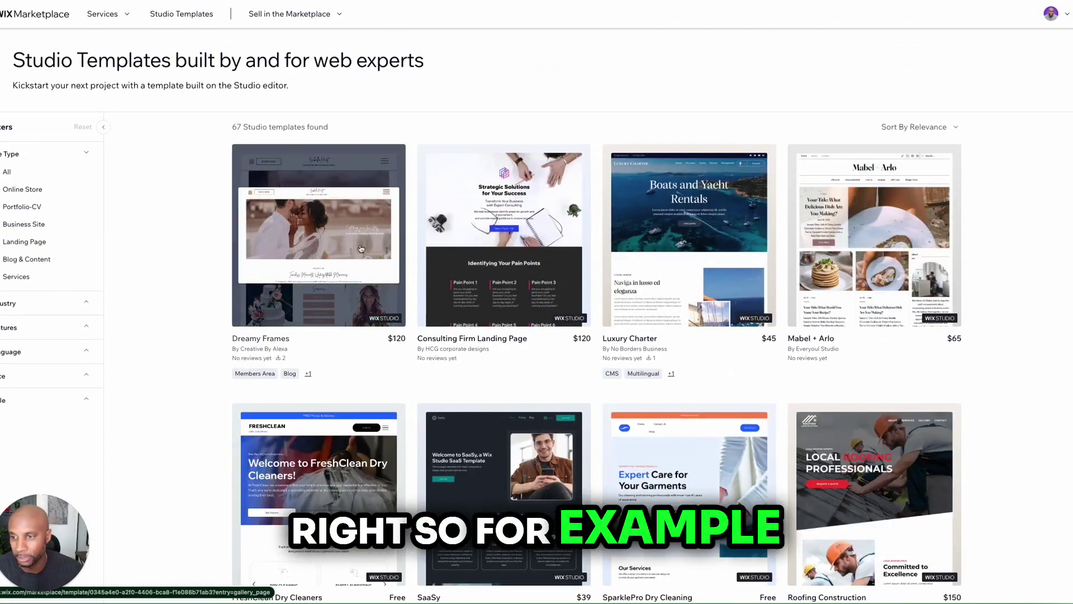
Step: View the $120 Consulting Firm Landing Page's screenshots, then return to the Studio Templates listing
{"action": "left_click", "coordinate": [511, 251]}
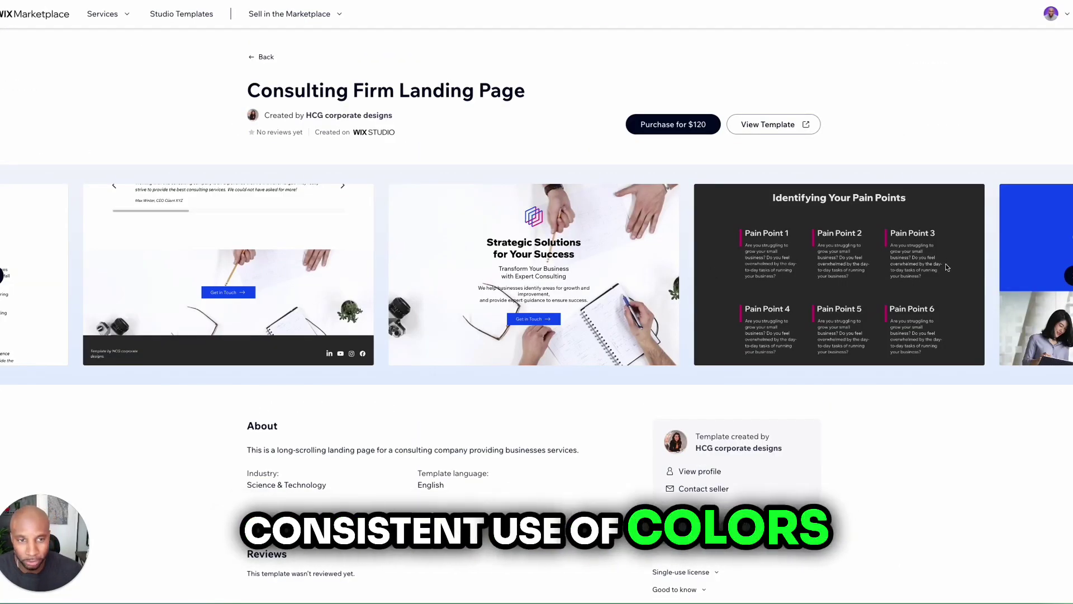
{"action": "left_click_drag", "start_coordinate": [946, 267], "coordinate": [684, 263]}
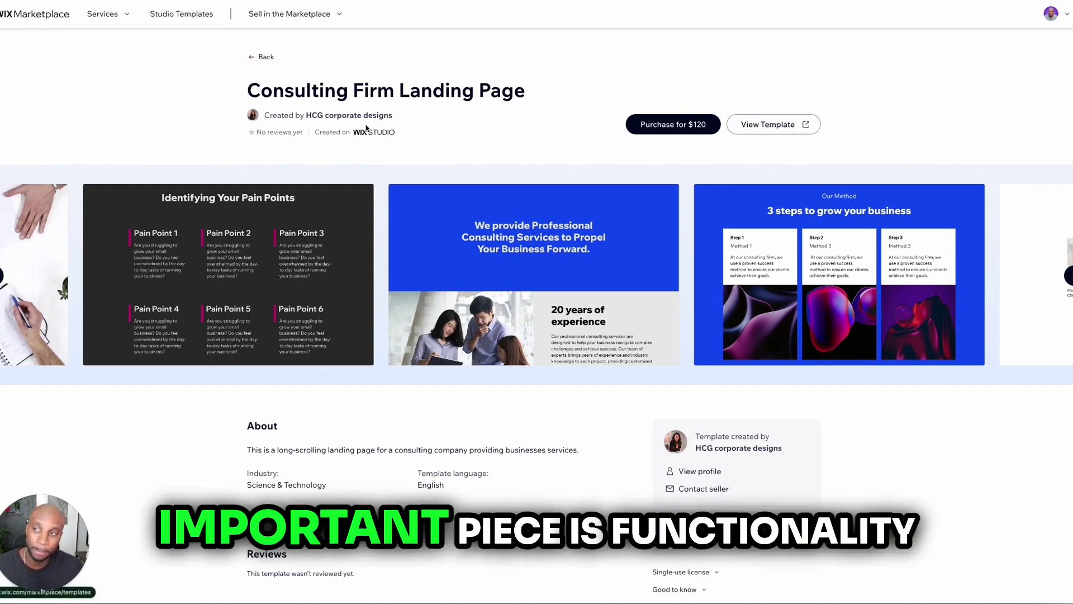
{"action": "key", "text": "alt+Left"}
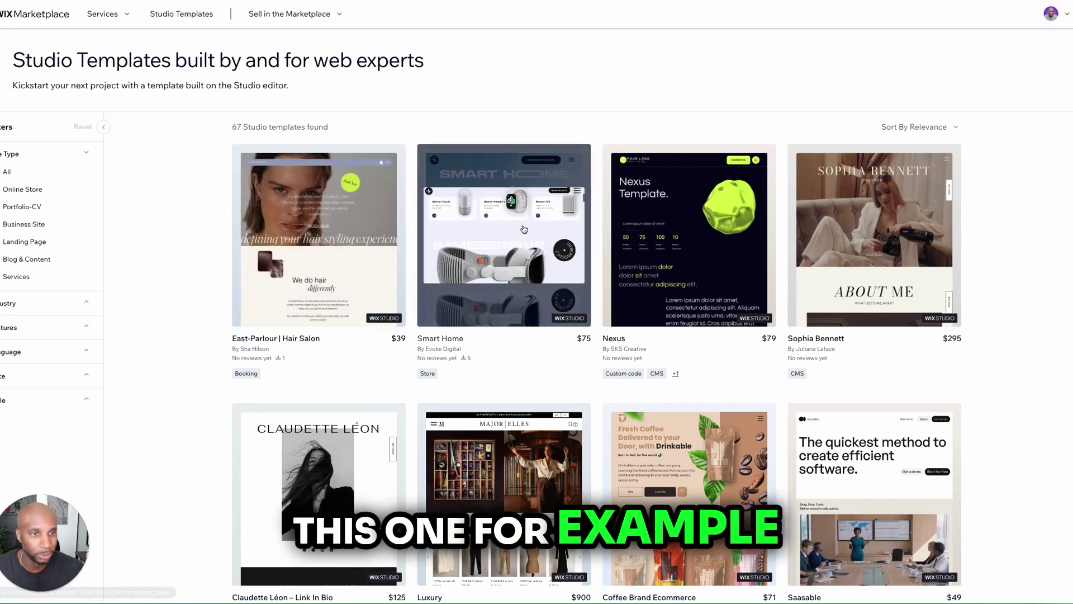
Step: Browse the Smart Home template's screenshots, then bring up the $79 Nexus template's details
{"action": "left_click", "coordinate": [525, 229]}
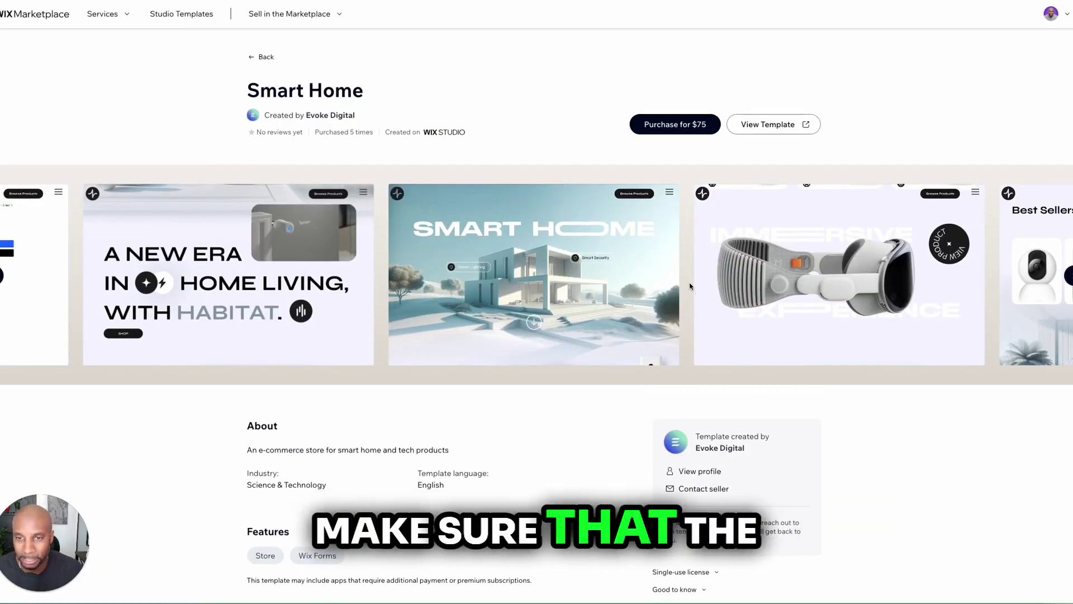
{"action": "left_click_drag", "start_coordinate": [562, 289], "coordinate": [376, 299]}
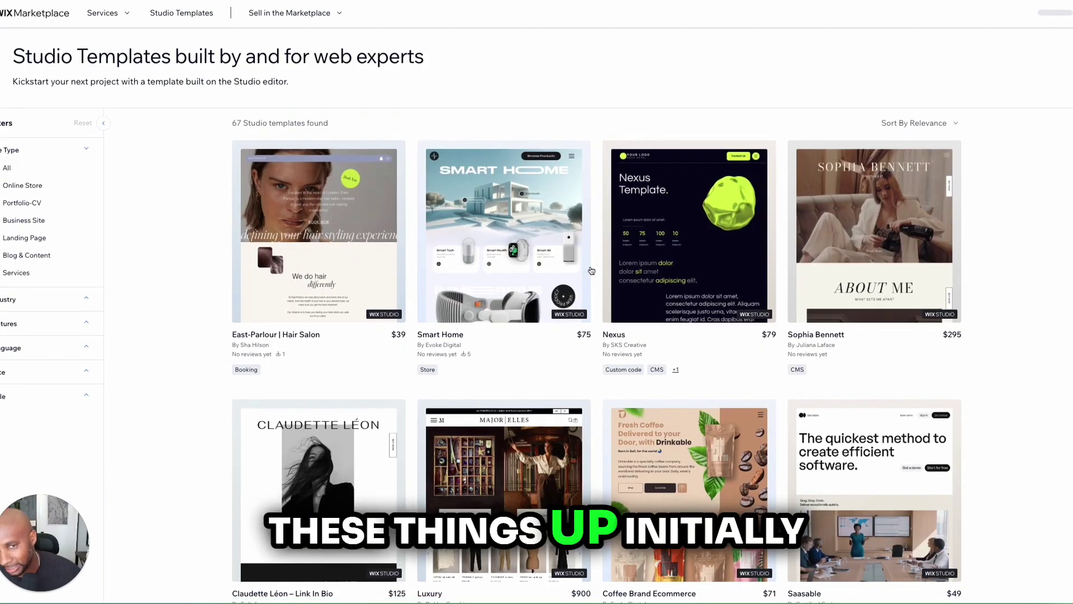
{"action": "scroll", "coordinate": [700, 295], "scroll_direction": "down", "scroll_amount": 5}
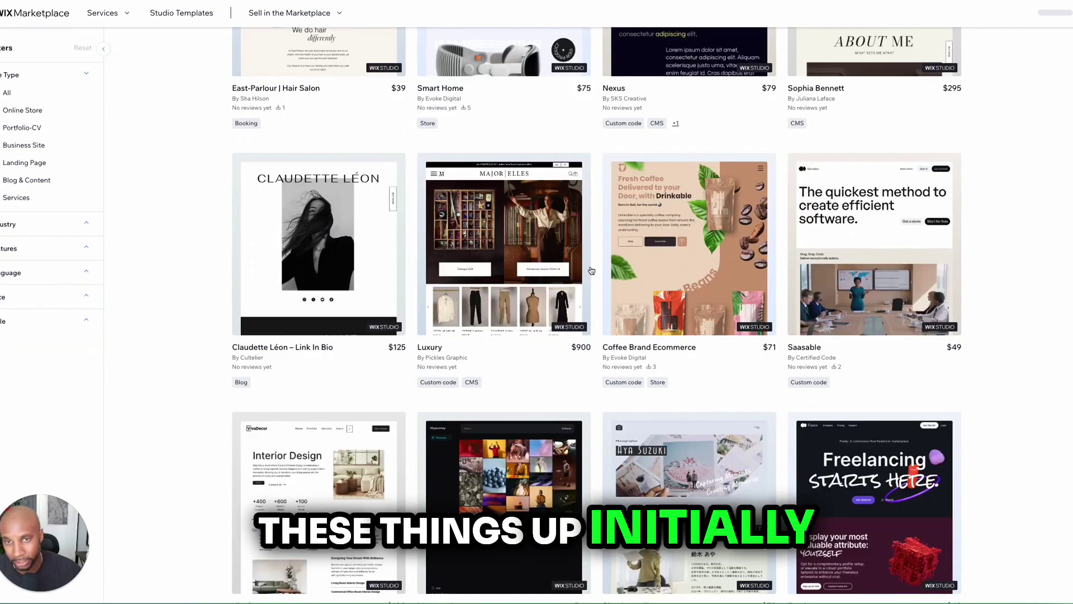
{"action": "scroll", "coordinate": [700, 295], "scroll_direction": "up", "scroll_amount": 5}
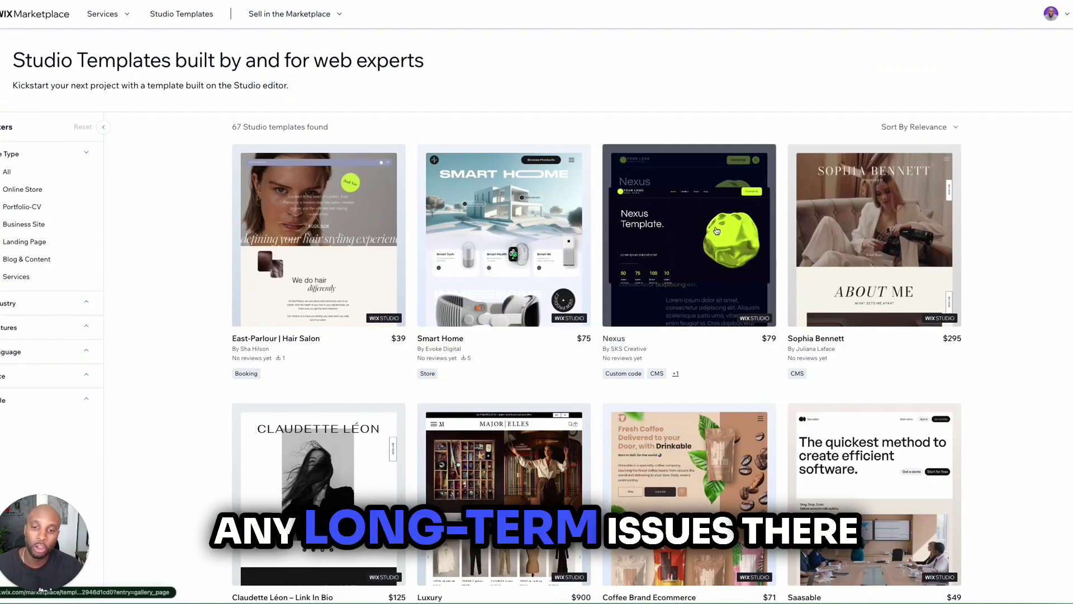
{"action": "left_click", "coordinate": [689, 235]}
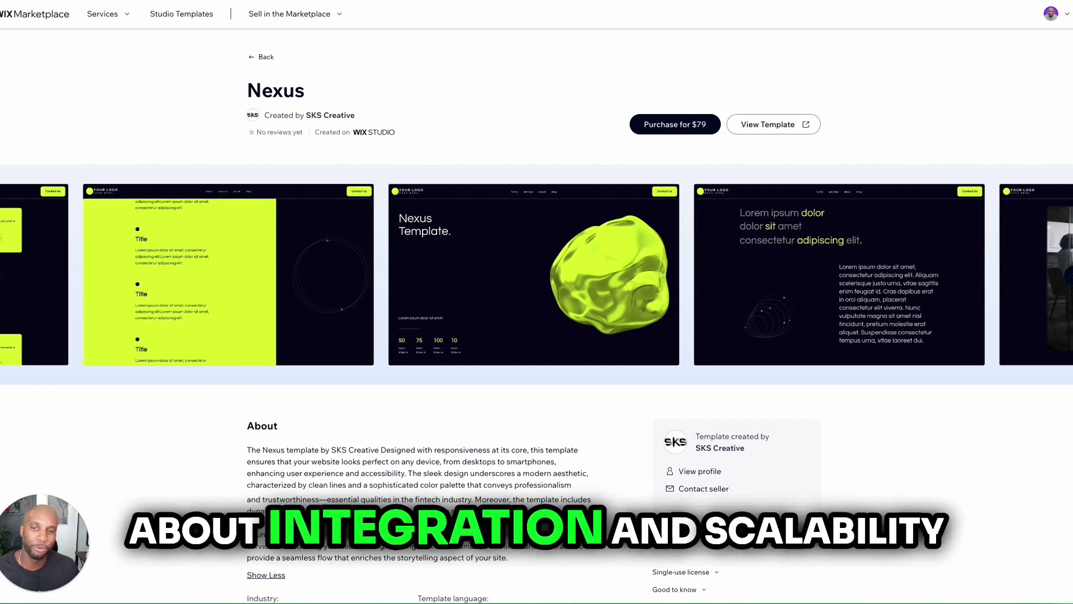
{"action": "scroll", "coordinate": [666, 192], "scroll_direction": "down", "scroll_amount": 3}
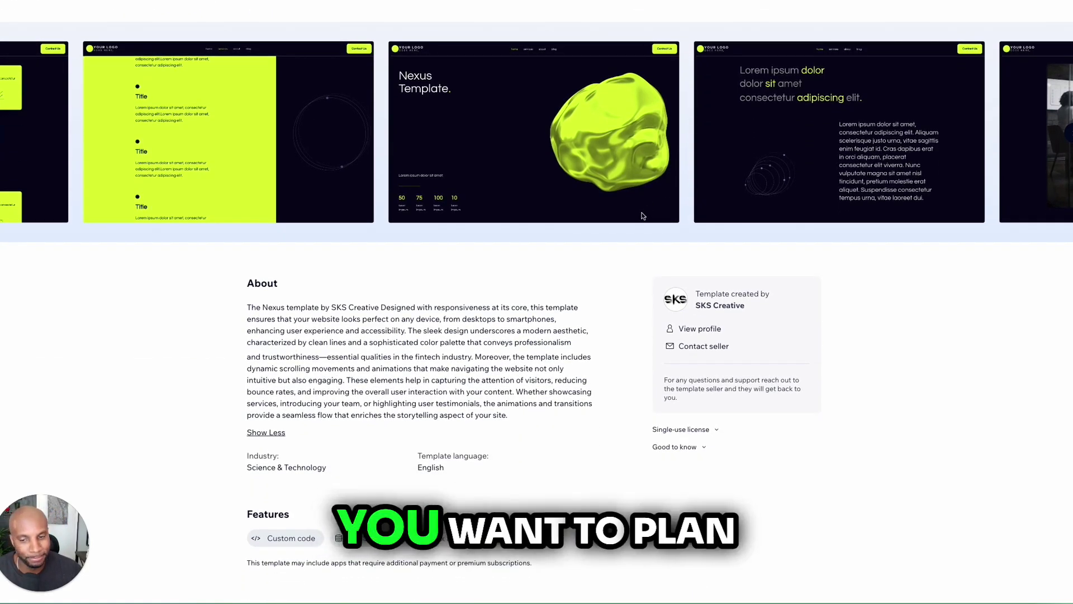
{"action": "scroll", "coordinate": [643, 216], "scroll_direction": "down", "scroll_amount": 5}
{"action": "scroll", "coordinate": [643, 216], "scroll_direction": "up", "scroll_amount": 1}
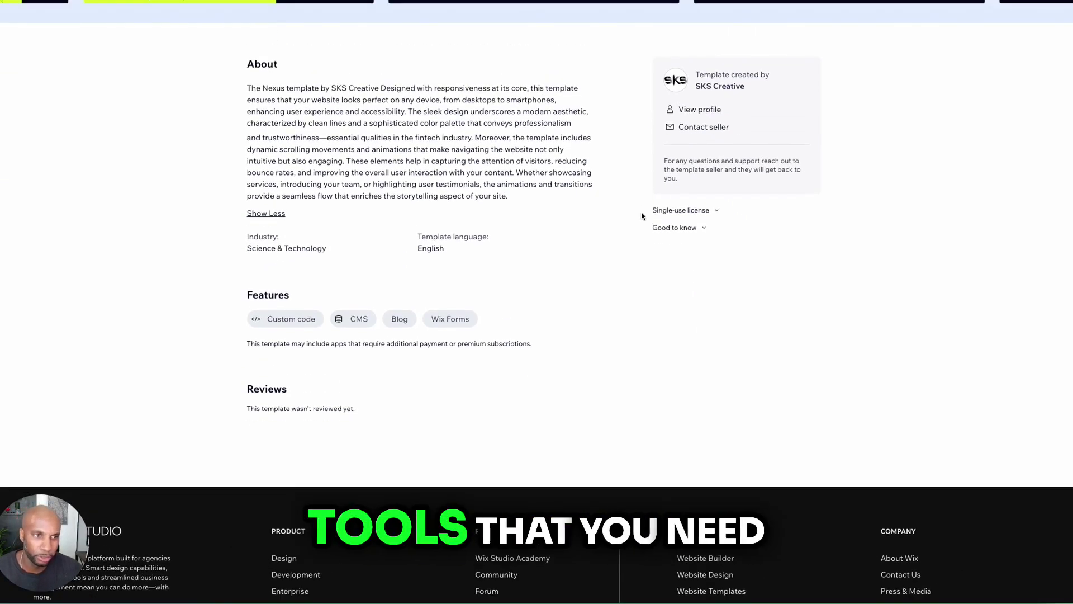
{"action": "scroll", "coordinate": [642, 216], "scroll_direction": "up", "scroll_amount": 3}
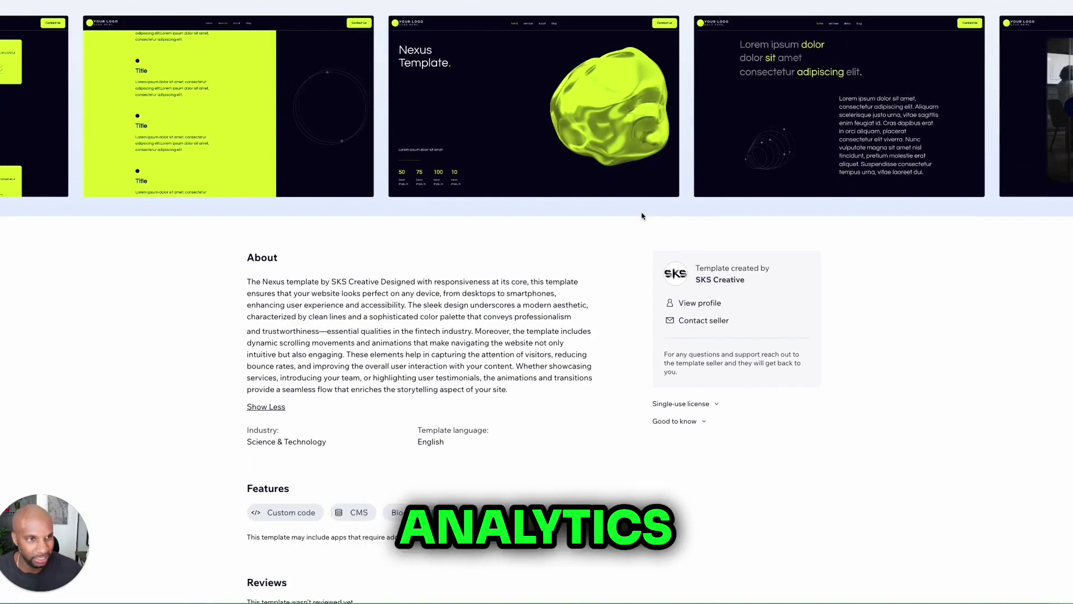
{"action": "scroll", "coordinate": [642, 216], "scroll_direction": "down", "scroll_amount": 5}
{"action": "scroll", "coordinate": [648, 262], "scroll_direction": "up", "scroll_amount": 7}
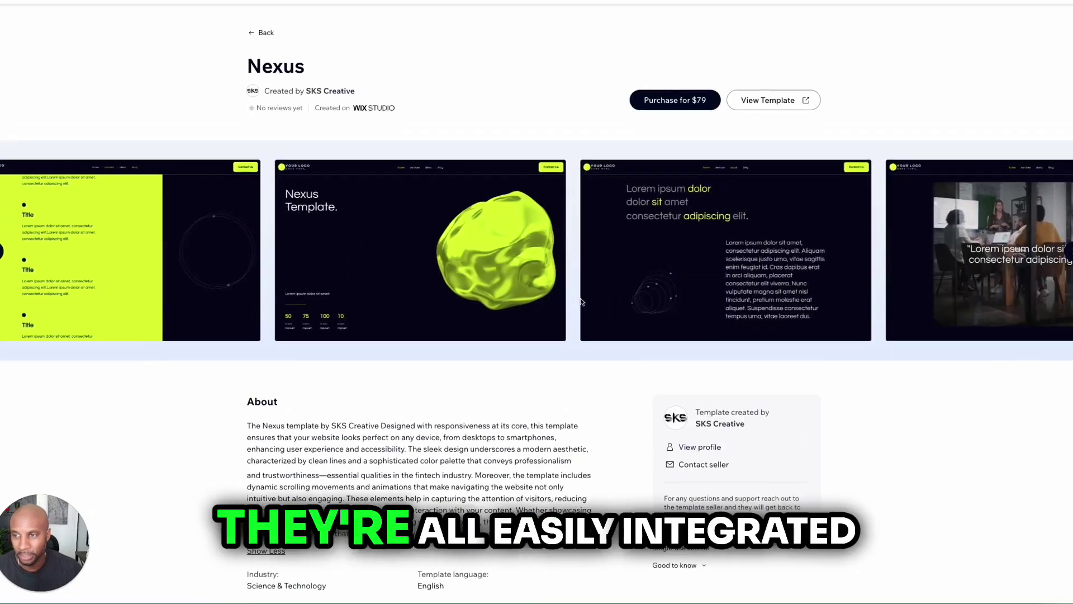
{"action": "scroll", "coordinate": [292, 375], "scroll_direction": "down", "scroll_amount": 5}
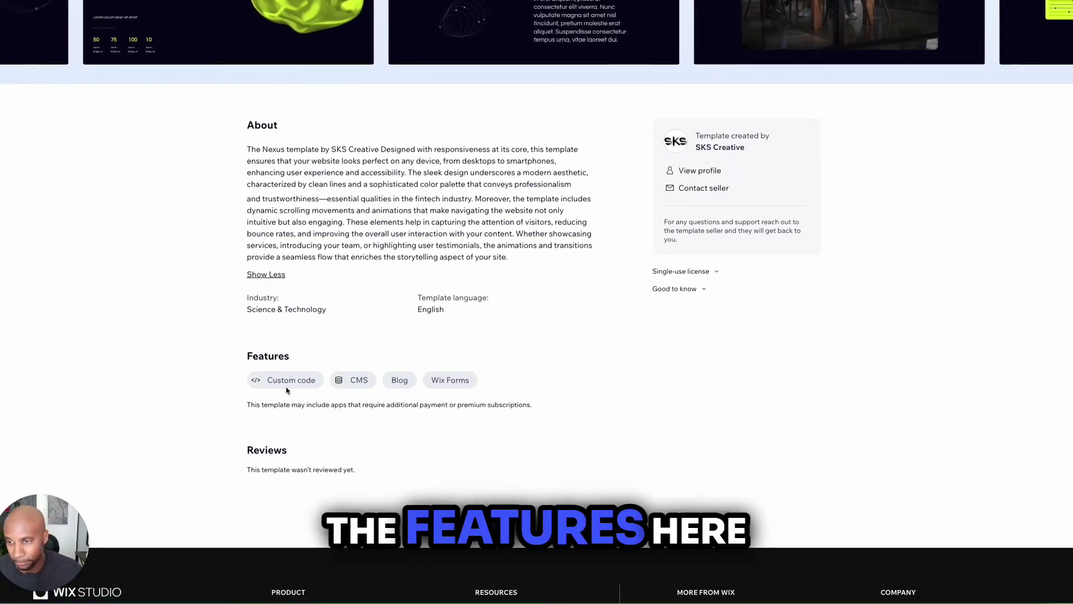